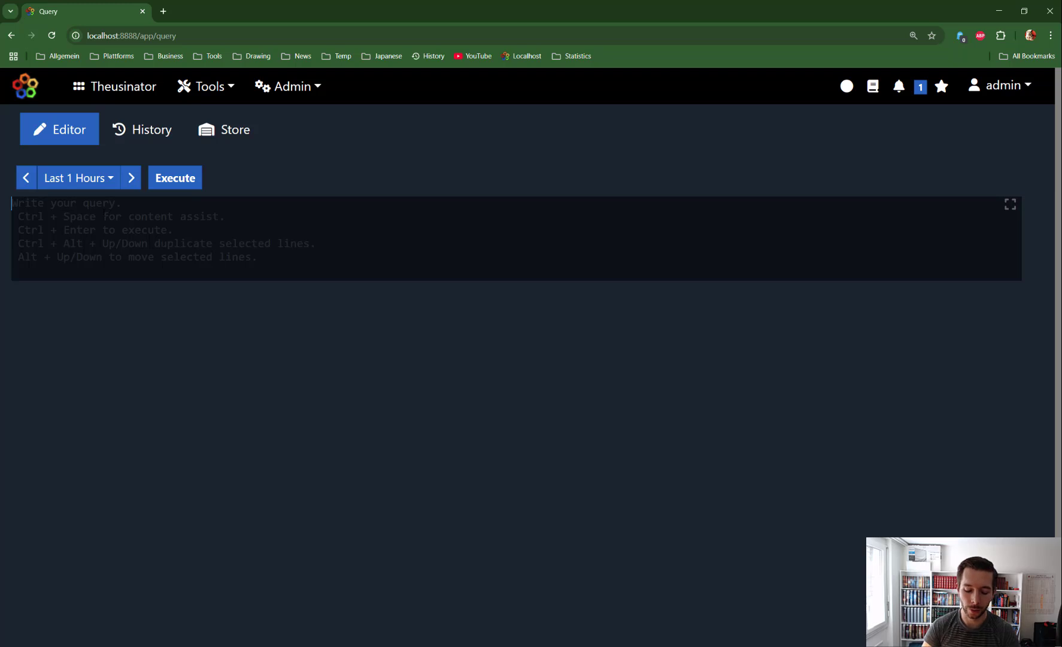
- Enter '| formatquery' as the only command in the empty query editor
type("f")
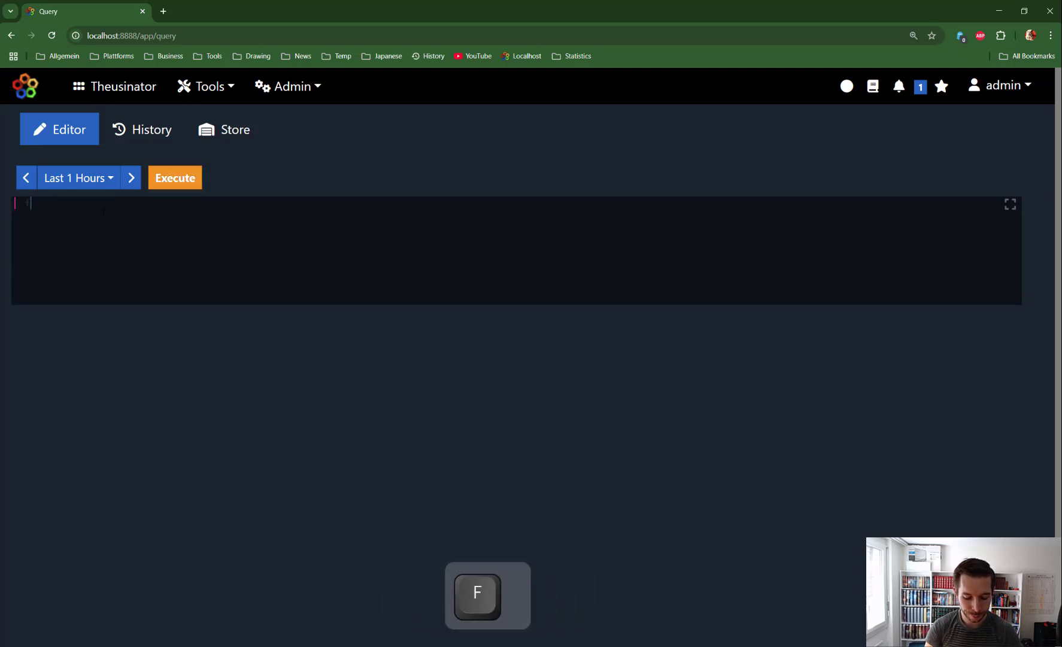
type("ormatquery")
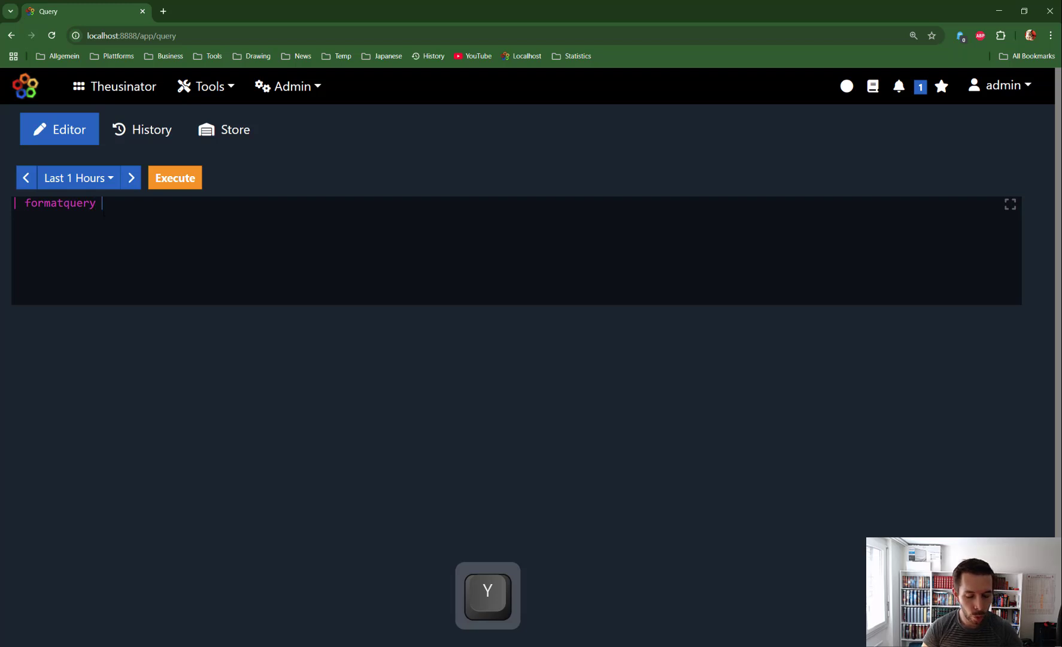
key("ctrl")
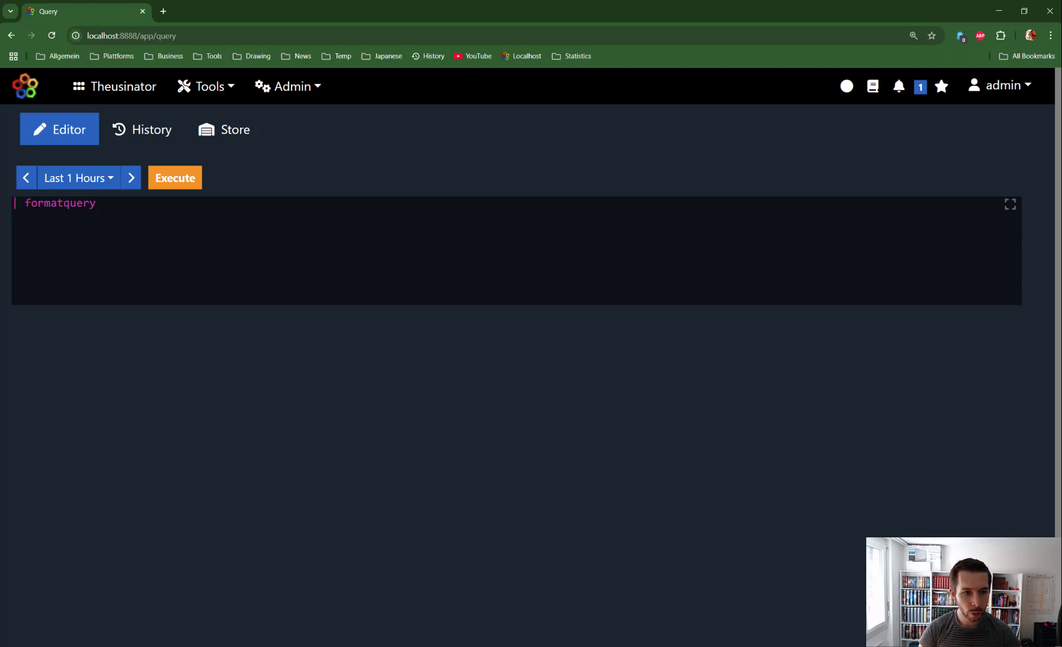
- Open the full formatquery manual and copy its Minimal Example query built on source random
key("ctrl+space")
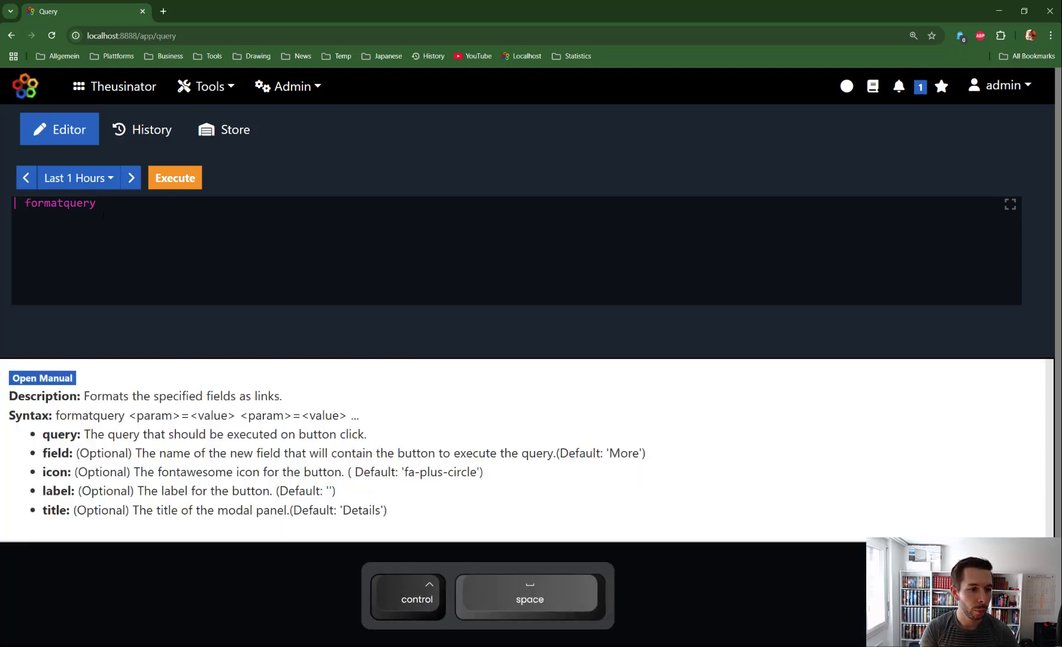
left_click(59, 378)
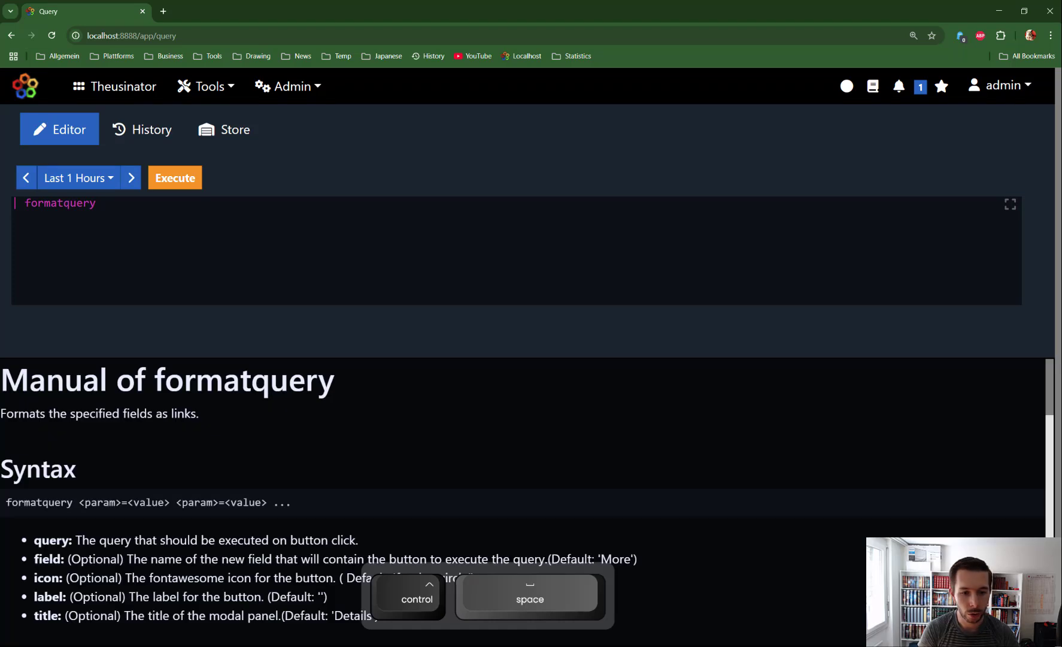
scroll(243, 426, "down", 3)
scroll(244, 426, "down", 4)
scroll(54, 431, "up", 1)
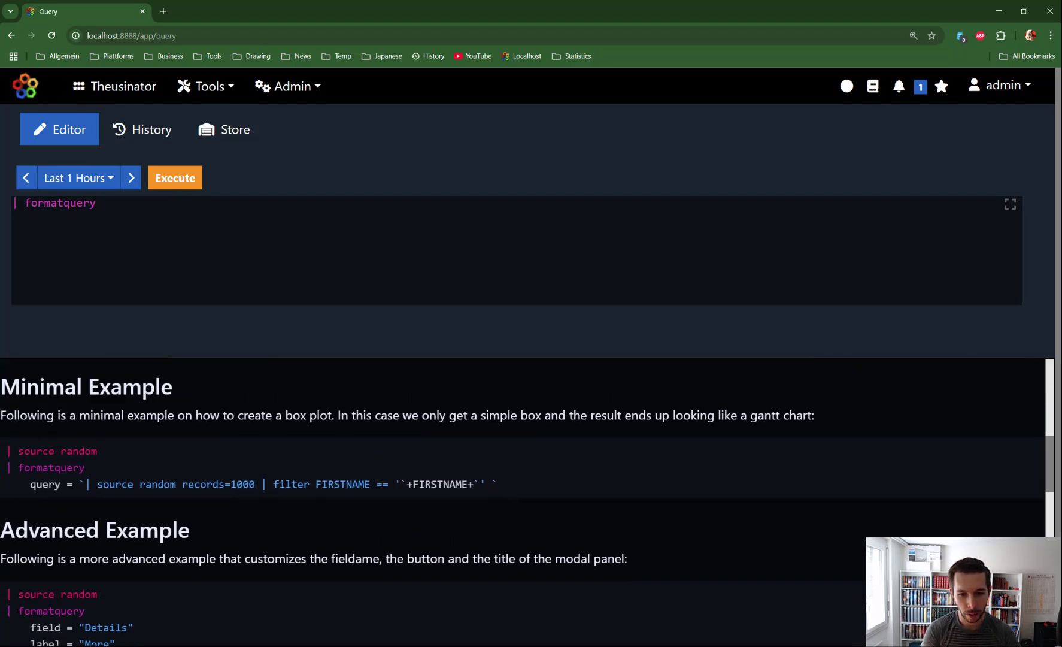
left_click_drag(508, 487, 5, 450)
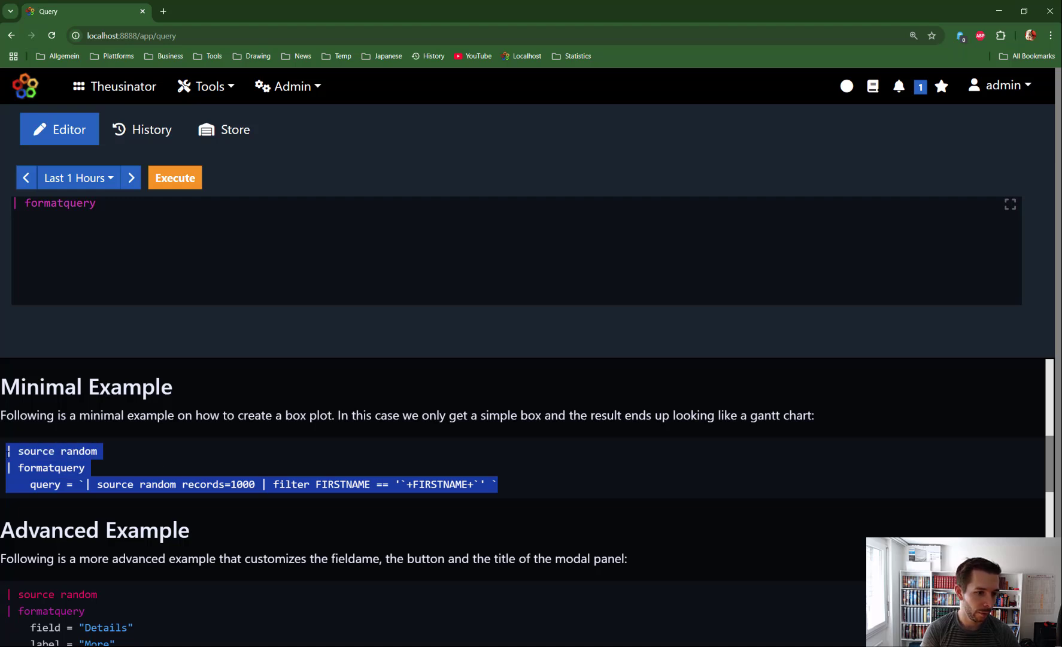
key("ctrl+c")
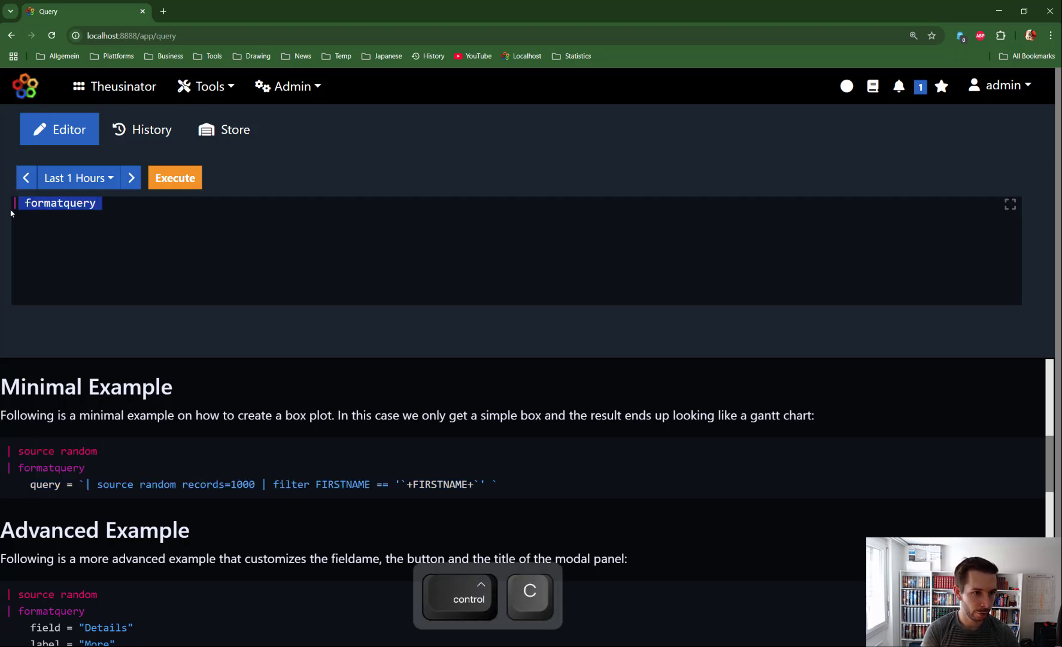
- Paste the Minimal Example over formatquery, comment out everything after source random, and run it
key("ctrl+v")
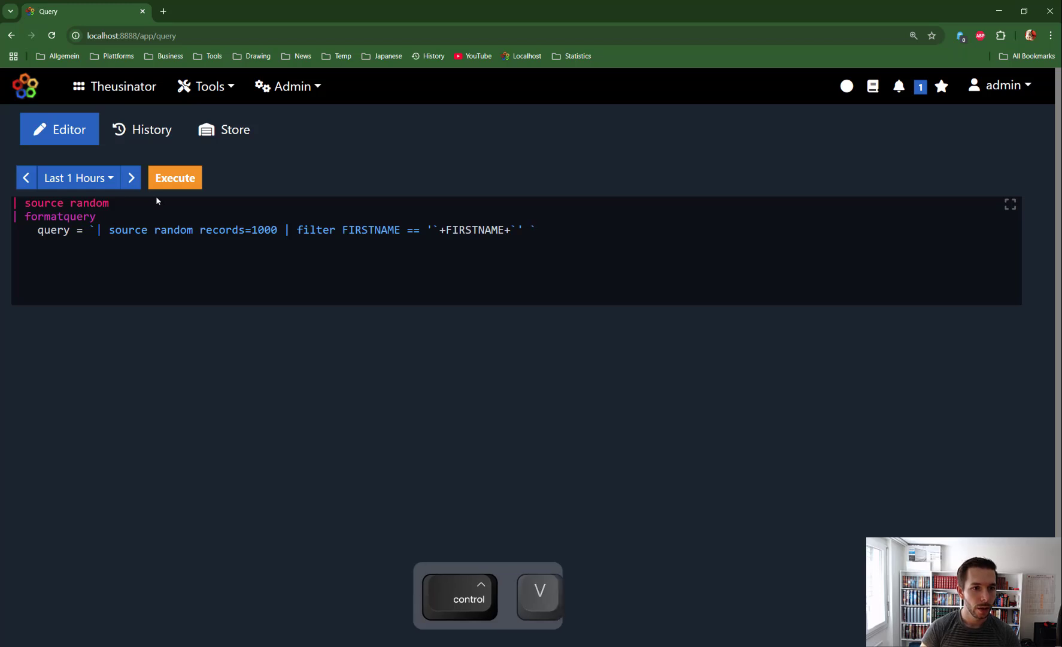
left_click_drag(110, 203, 71, 203)
left_click(117, 203)
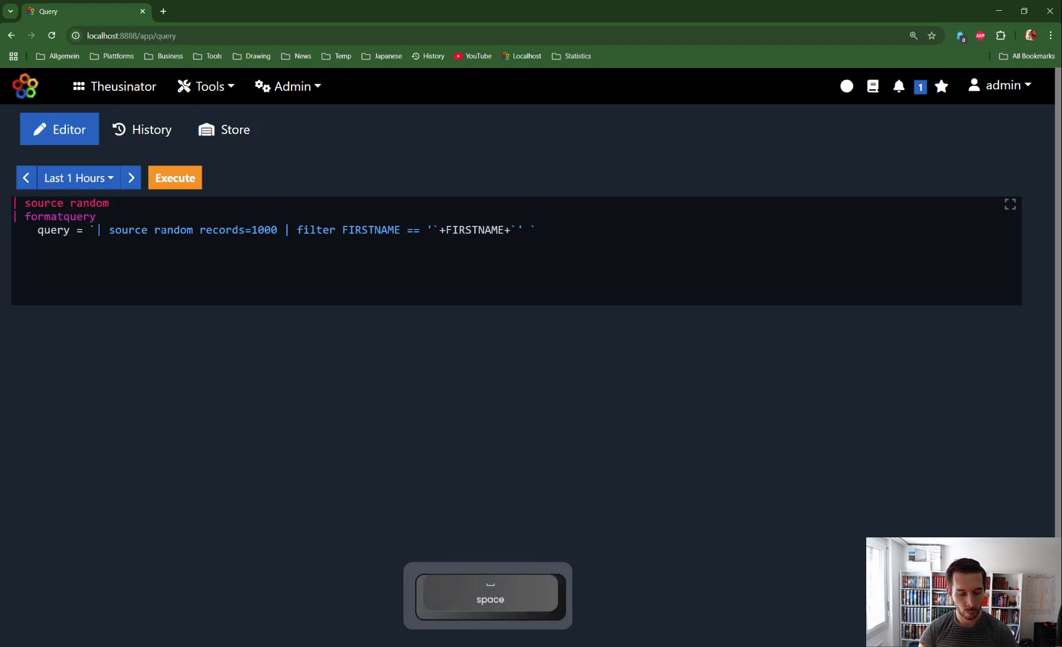
type("/*")
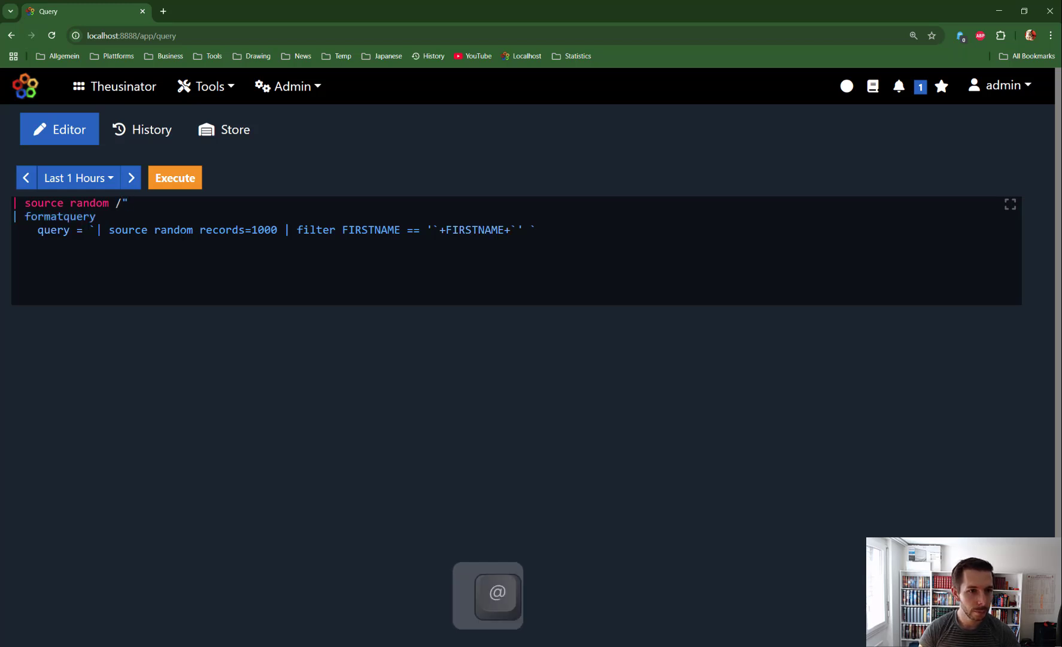
key("BackSpace")
type("*")
left_click(174, 177)
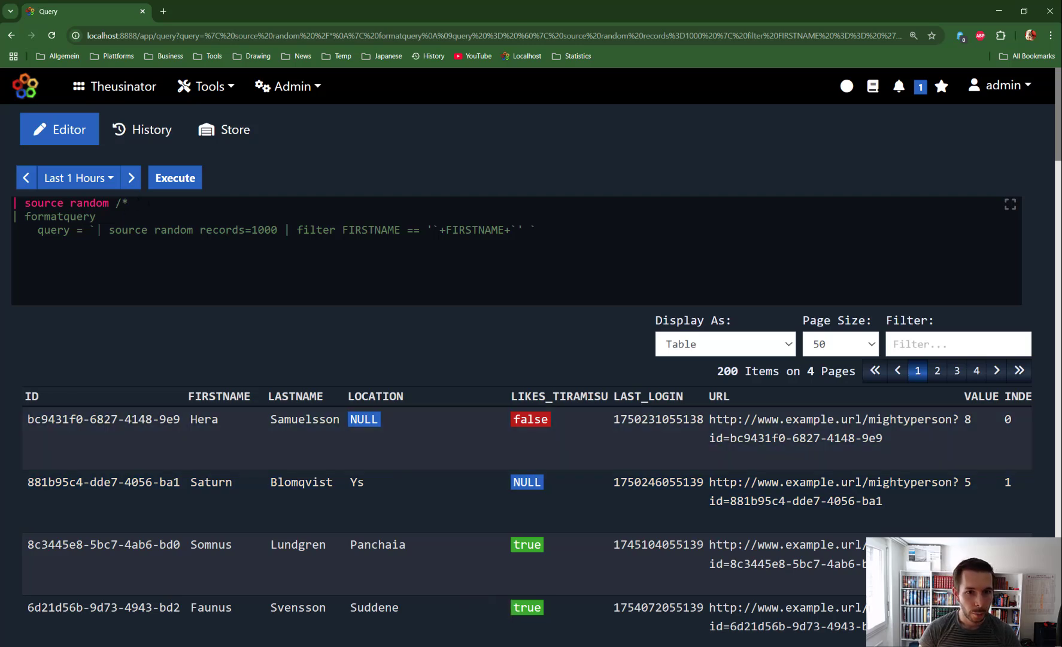
- Remove the comment marker and re-run the full example, returning 200 rows with a More column
key("BackSpace")
key("BackSpace")
key("BackSpace")
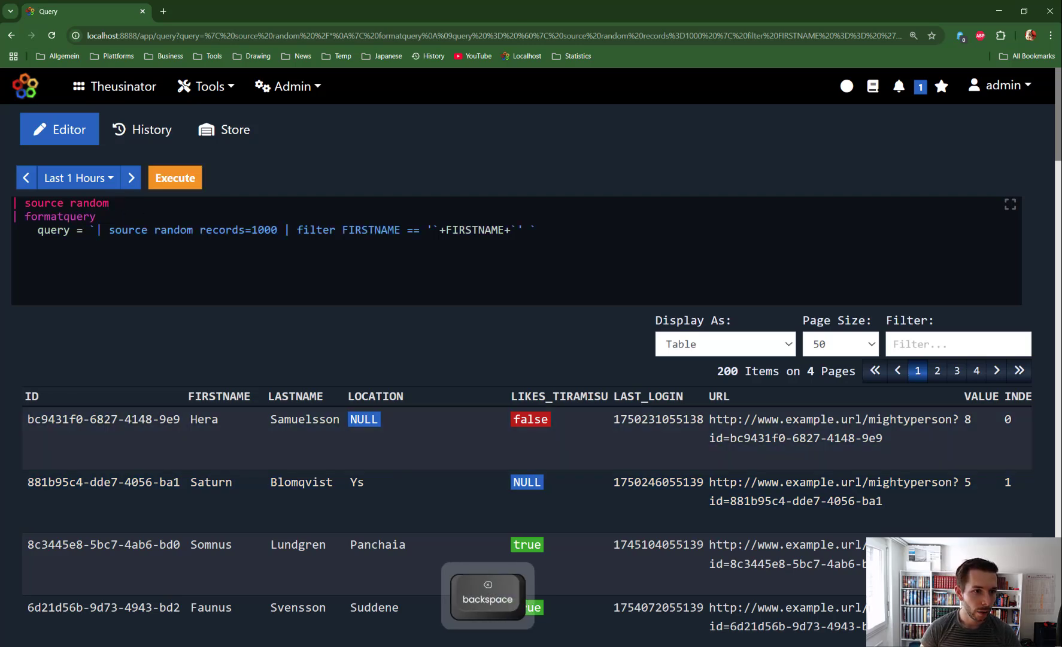
left_click_drag(304, 230, 426, 230)
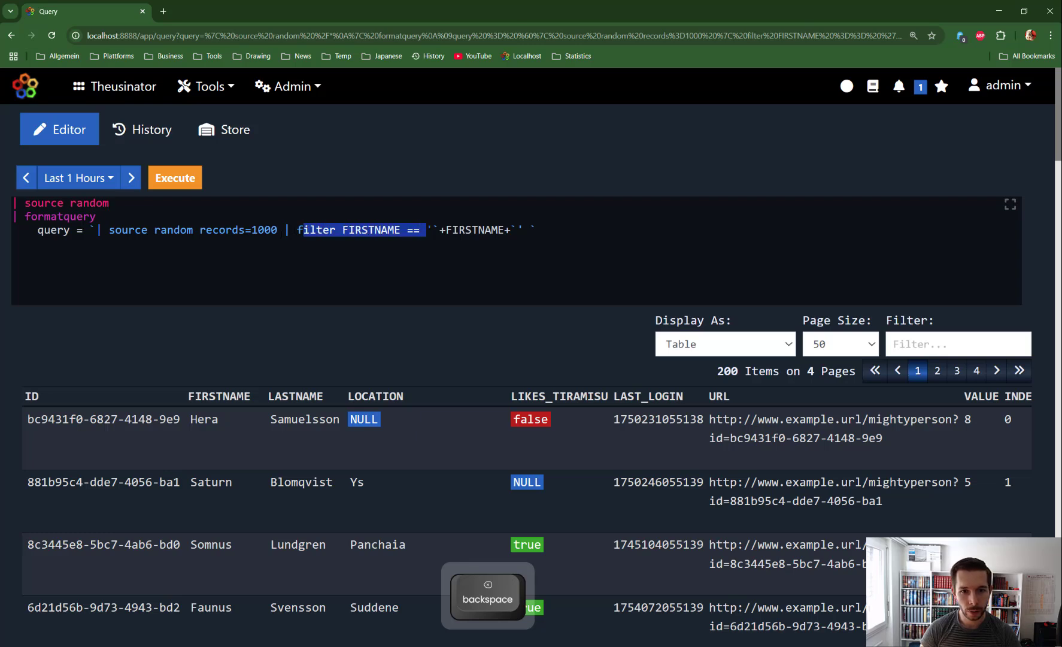
double_click(477, 230)
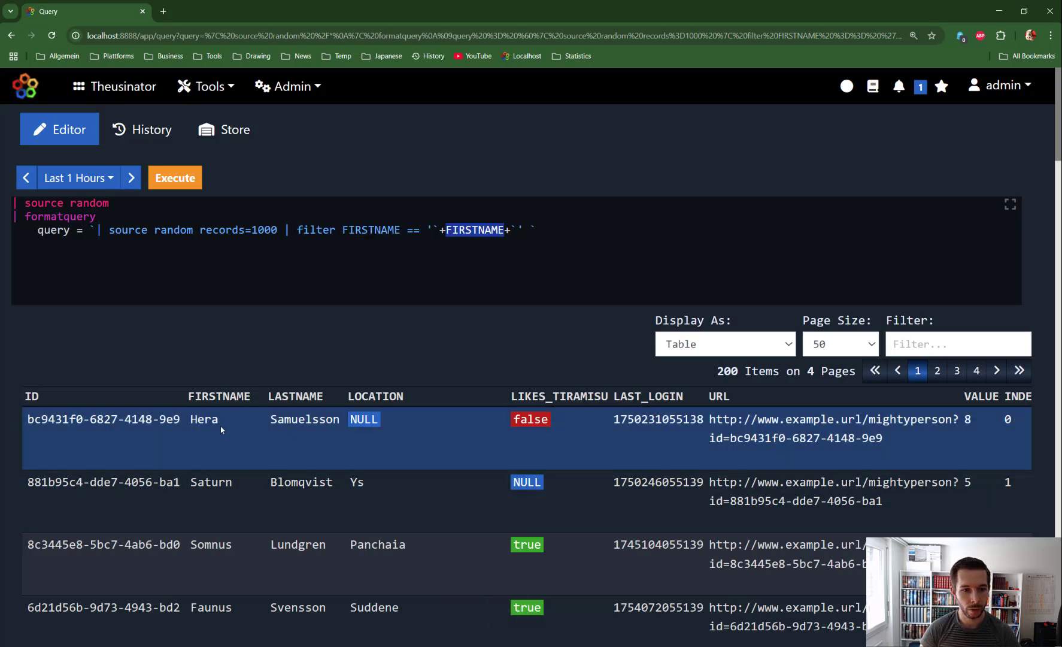
left_click(174, 180)
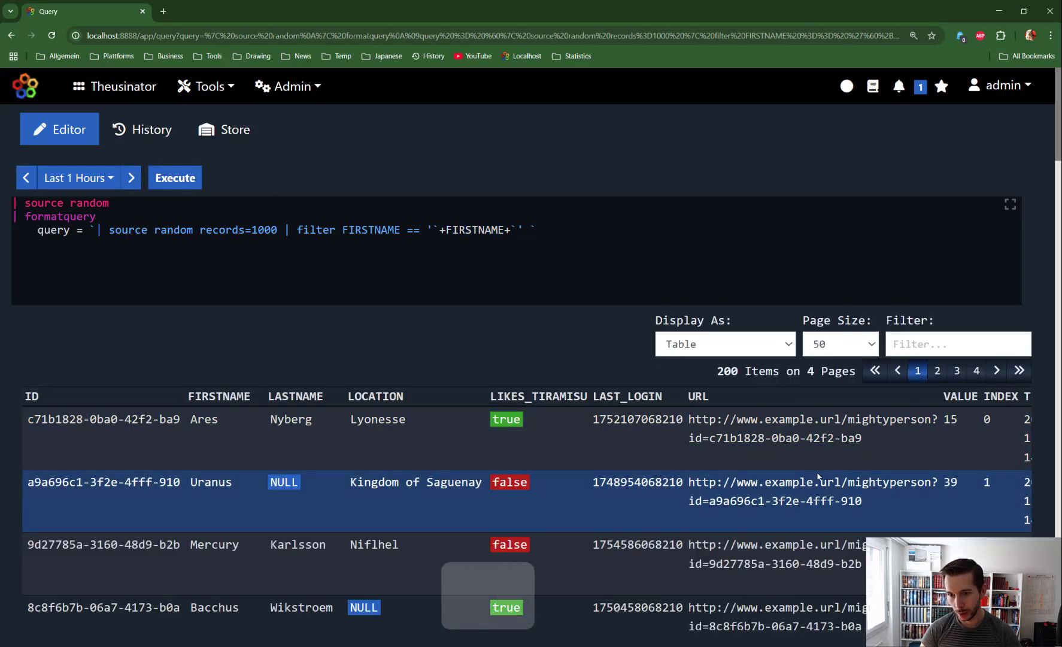
scroll(818, 476, "down", 1)
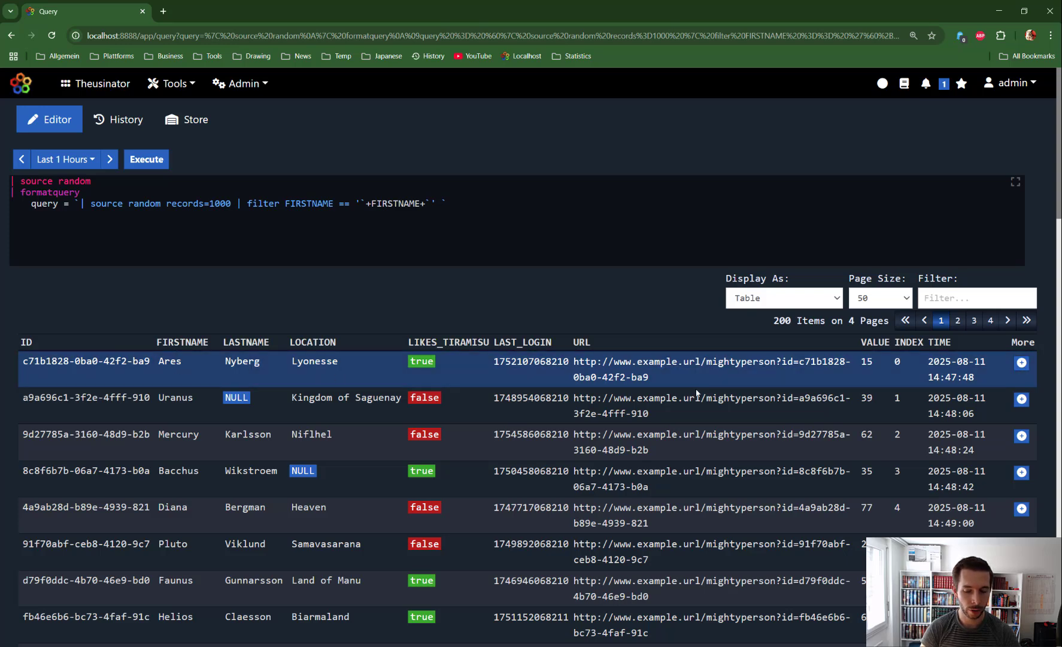
- Open the Ares row's Details, showing 14 records from the inner query filter FIRSTNAME == 'Ares'
left_click(1022, 362)
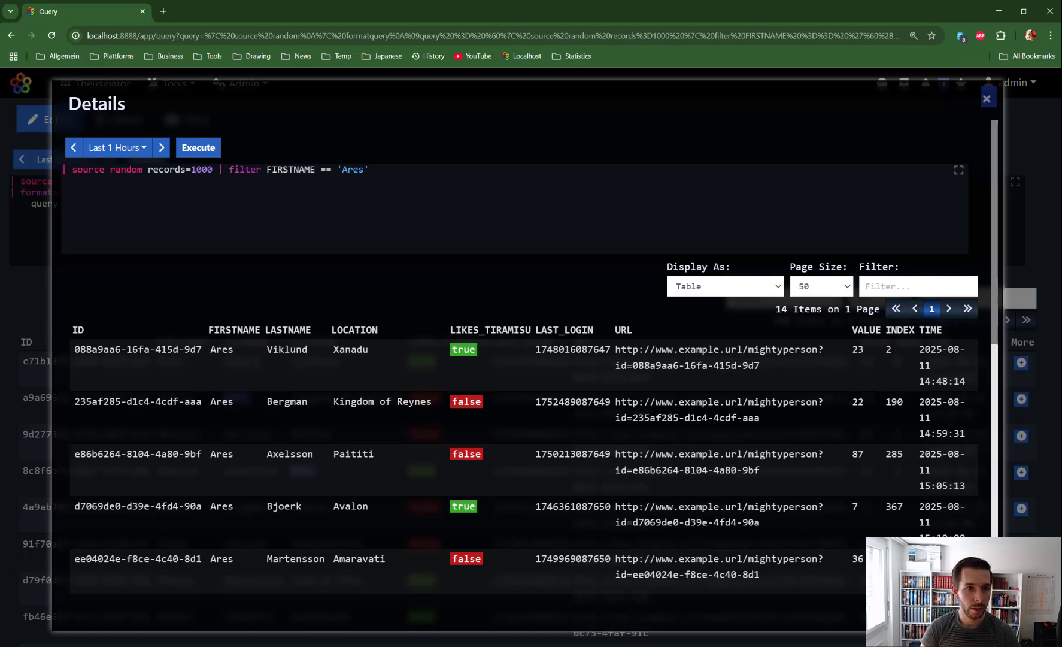
left_click_drag(73, 170, 273, 170)
double_click(353, 169)
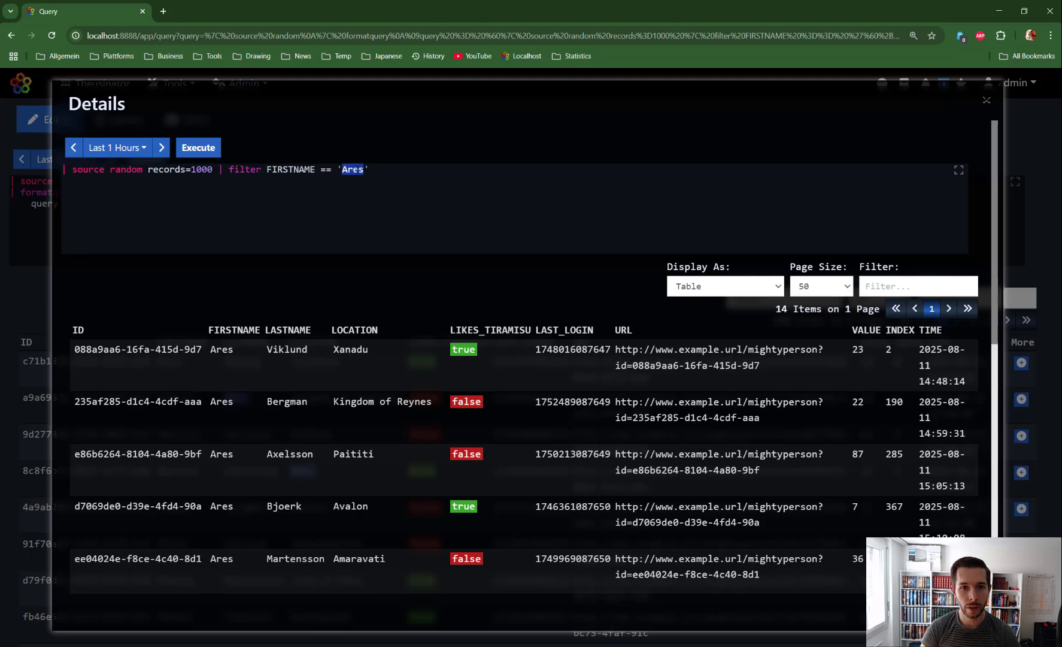
scroll(230, 359, "down", 2)
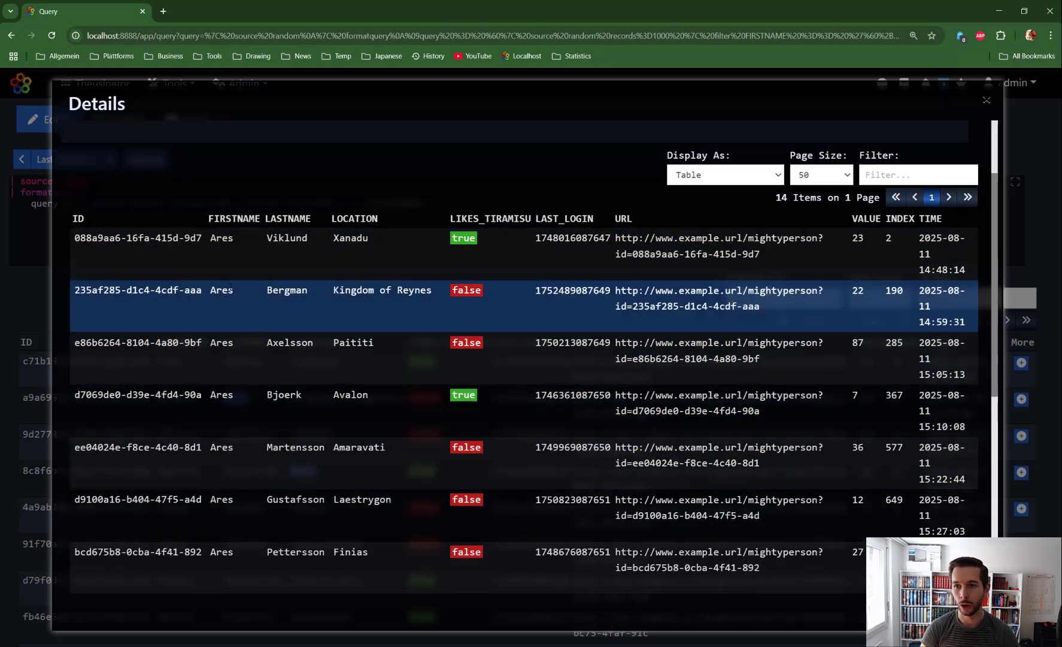
scroll(232, 288, "up", 2)
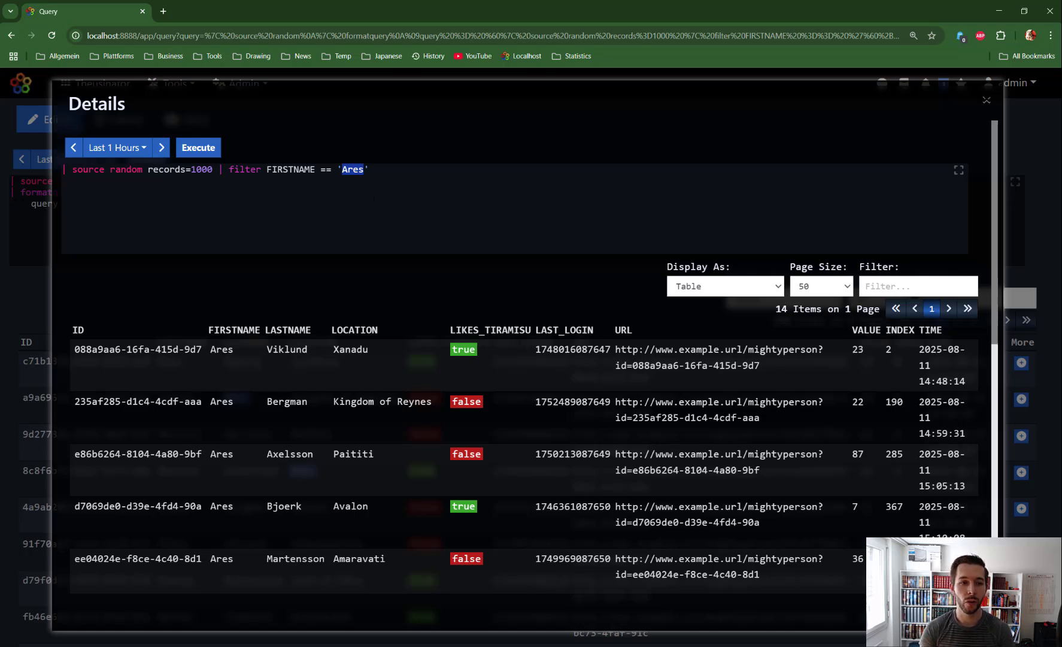
- Add LIKES_TIRAMISU == true to the Ares filter, run it for 6 records, then close Details
left_click(218, 170)
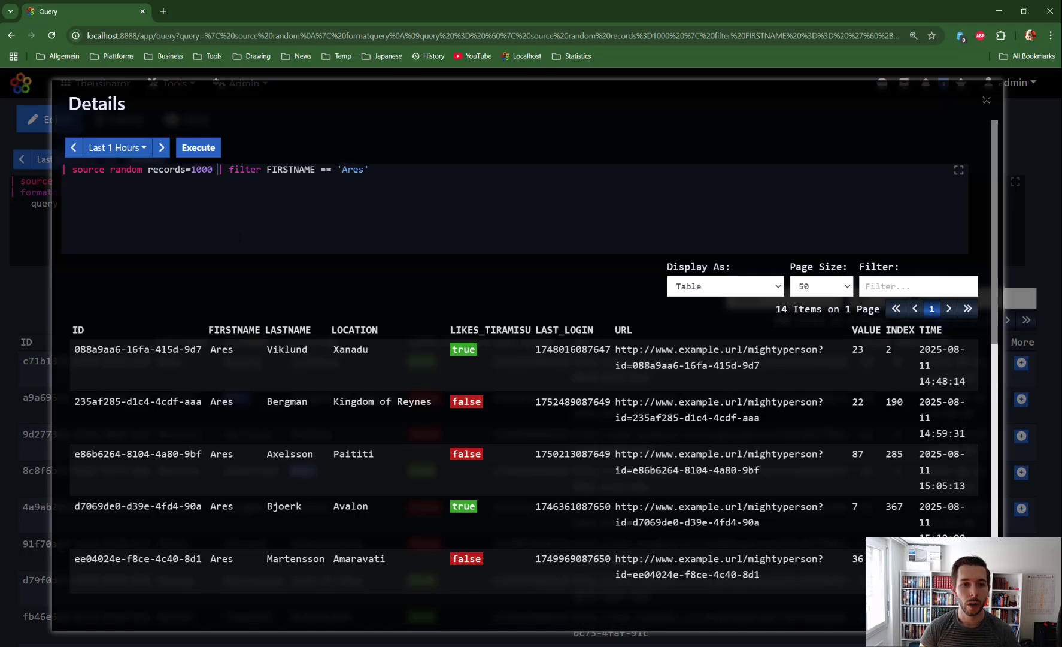
key("shift+Return")
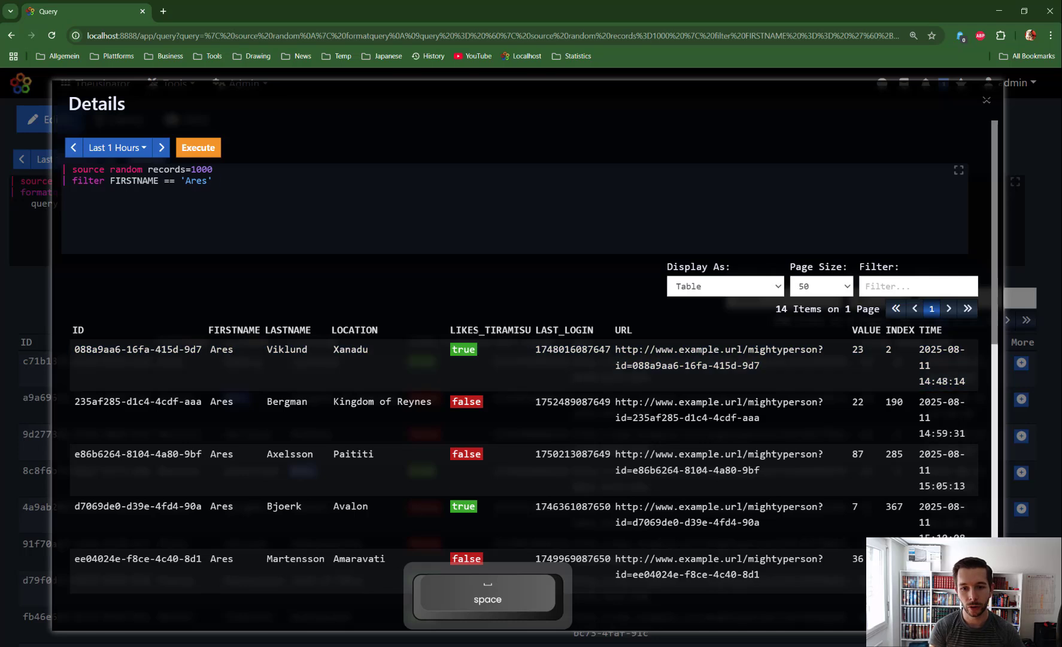
key("ctrl+c")
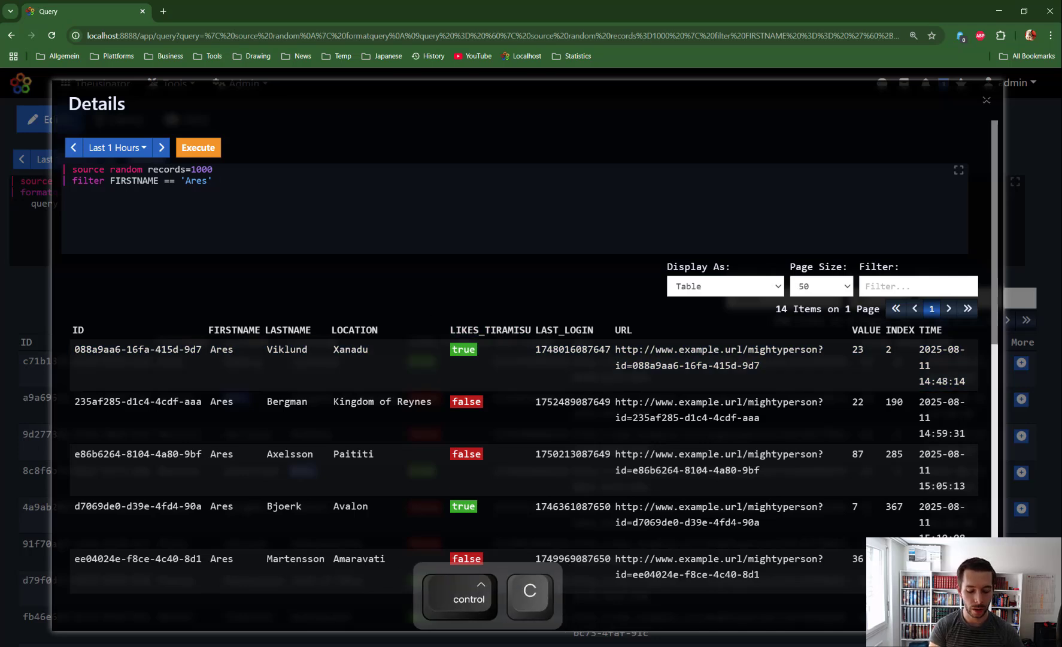
key("ctrl+v")
type("=")
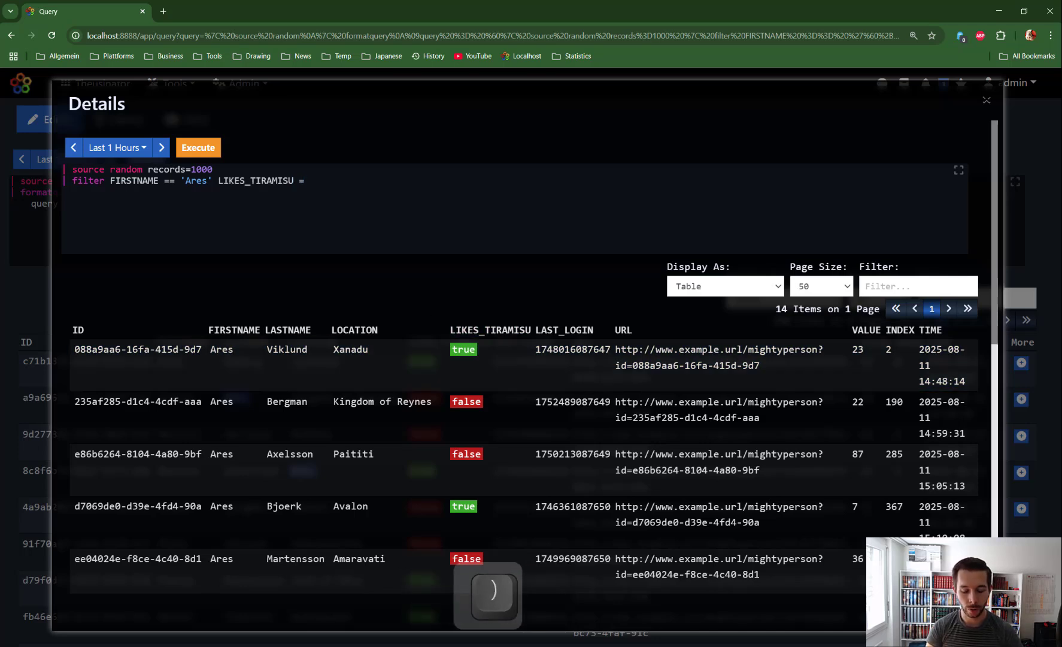
type(" true")
key("BackSpace")
key("BackSpace")
key("BackSpace")
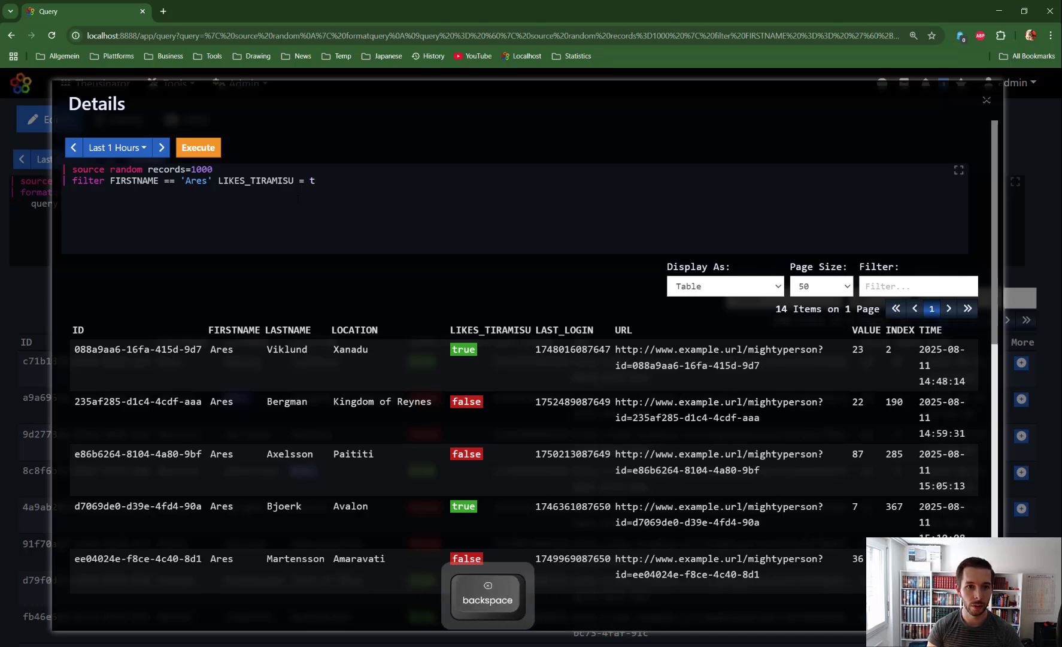
key("BackSpace")
key("BackSpace")
type("= true")
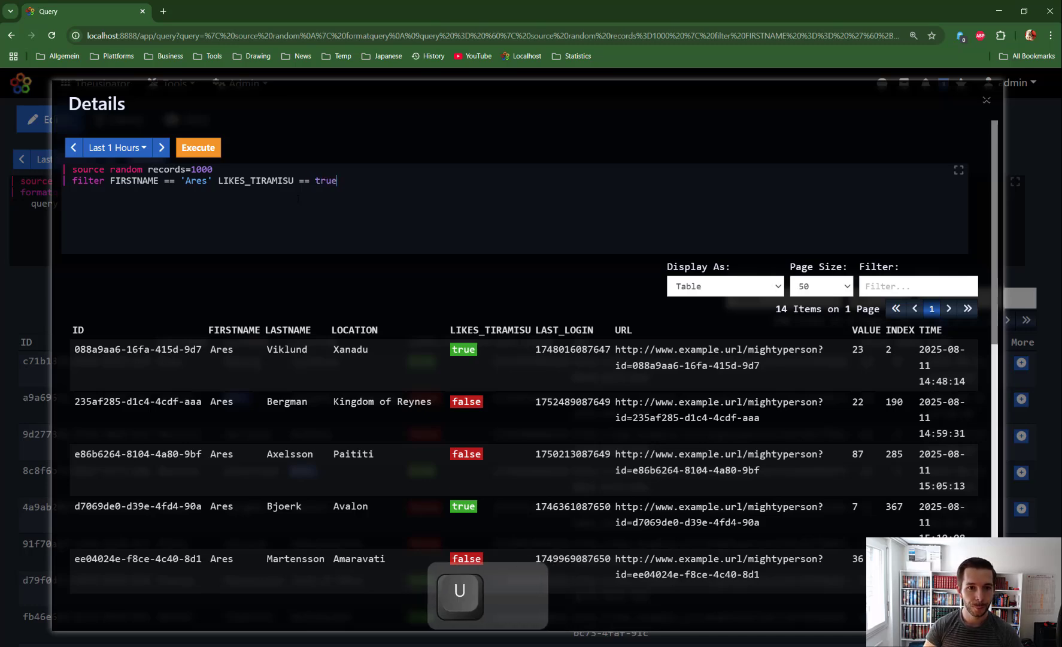
key("ctrl+Return")
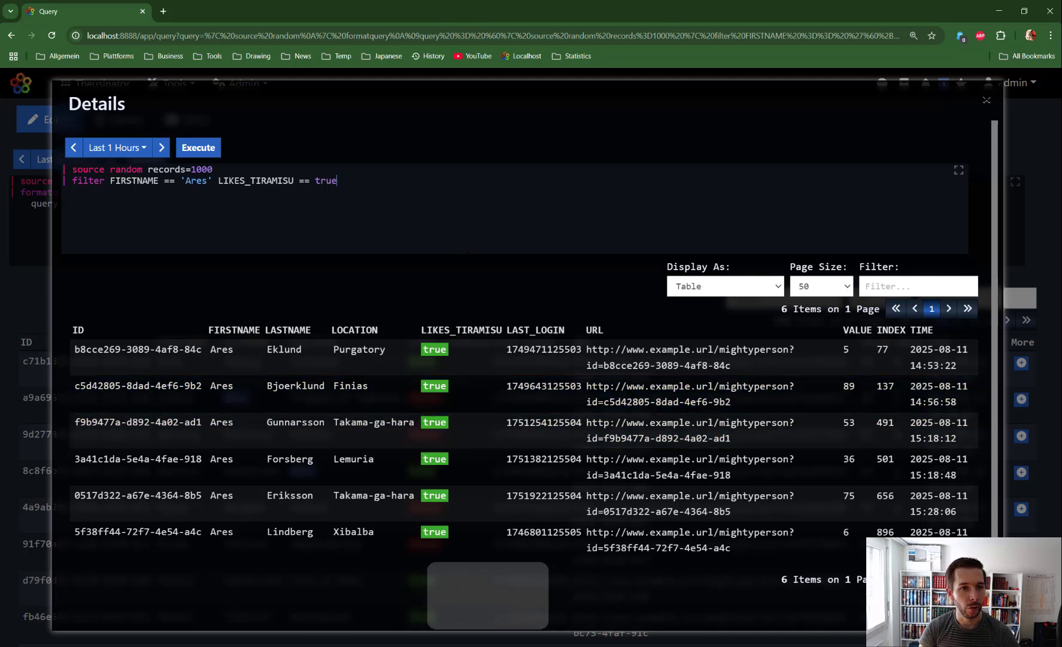
left_click(987, 100)
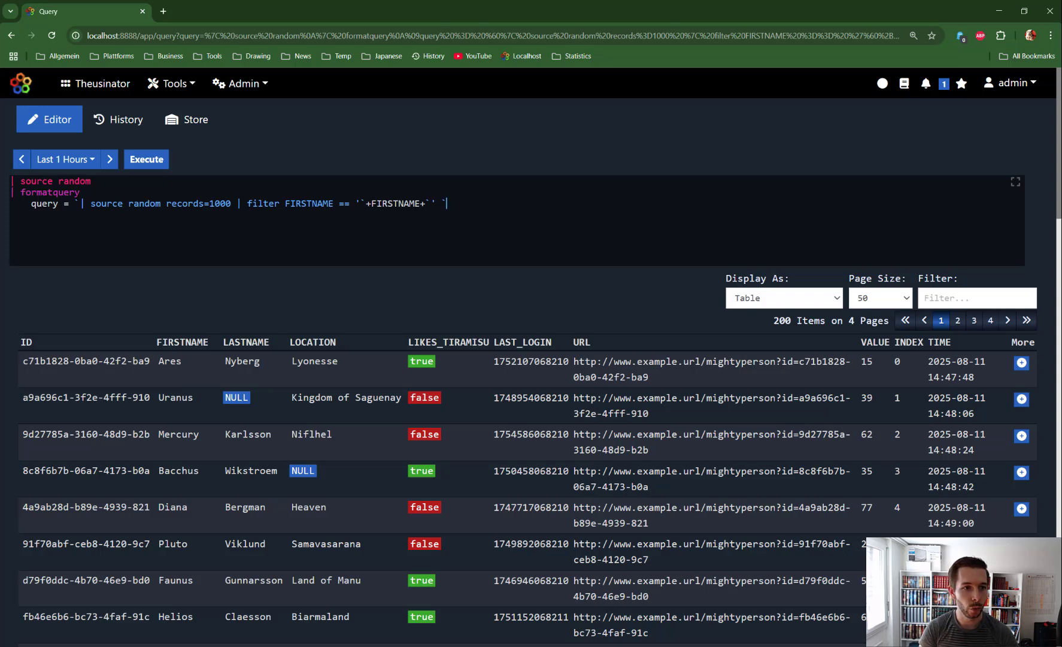
- Copy the manual's Advanced Example and paste it over the editor's entire existing query
key("ctrl+space")
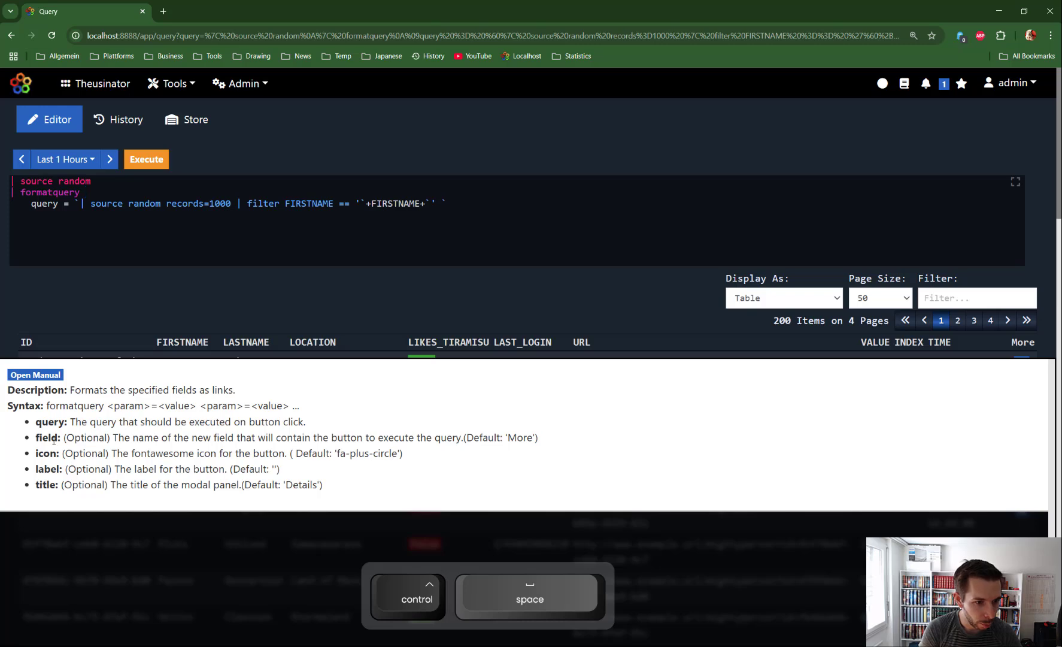
left_click(41, 376)
scroll(504, 486, "down", 8)
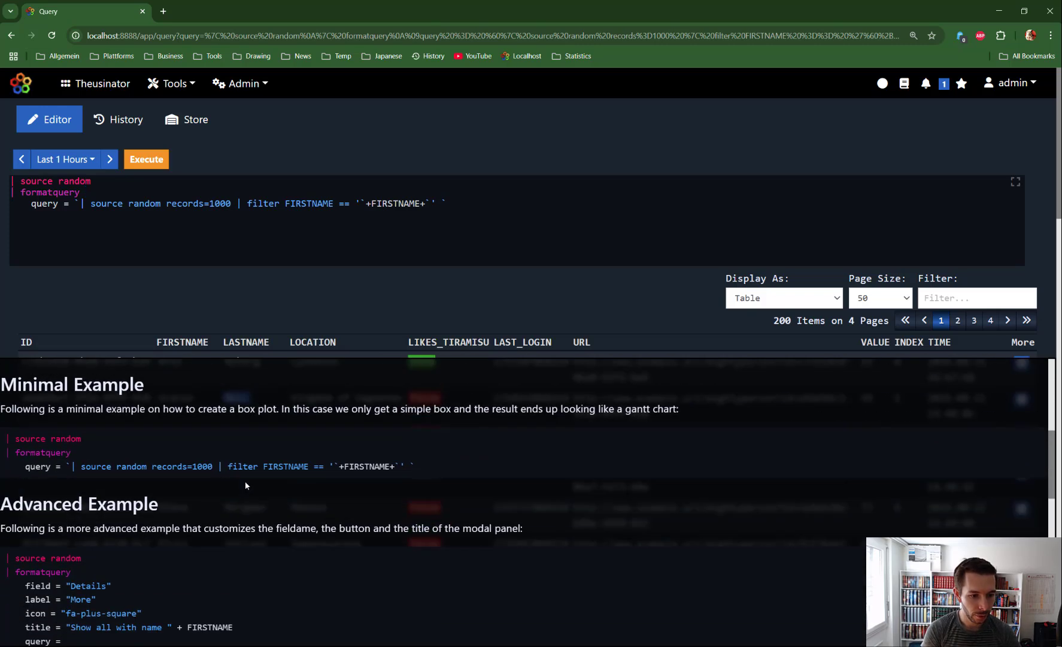
left_click_drag(3, 473, 121, 544)
key("ctrl+c")
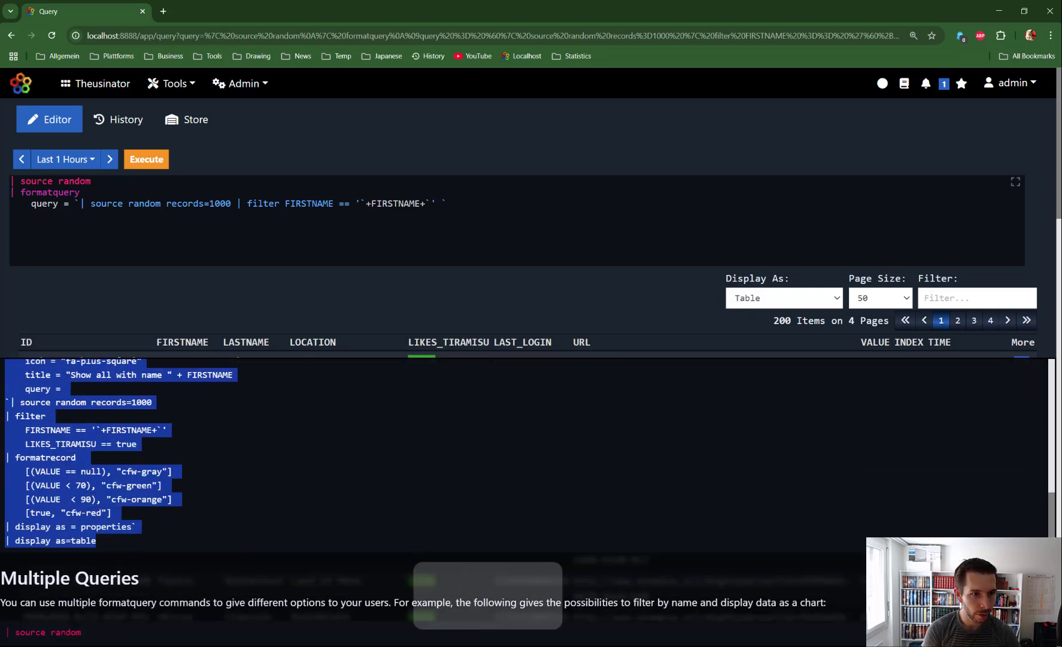
left_click(106, 203)
left_click_drag(448, 204, 3, 171)
key("ctrl+v")
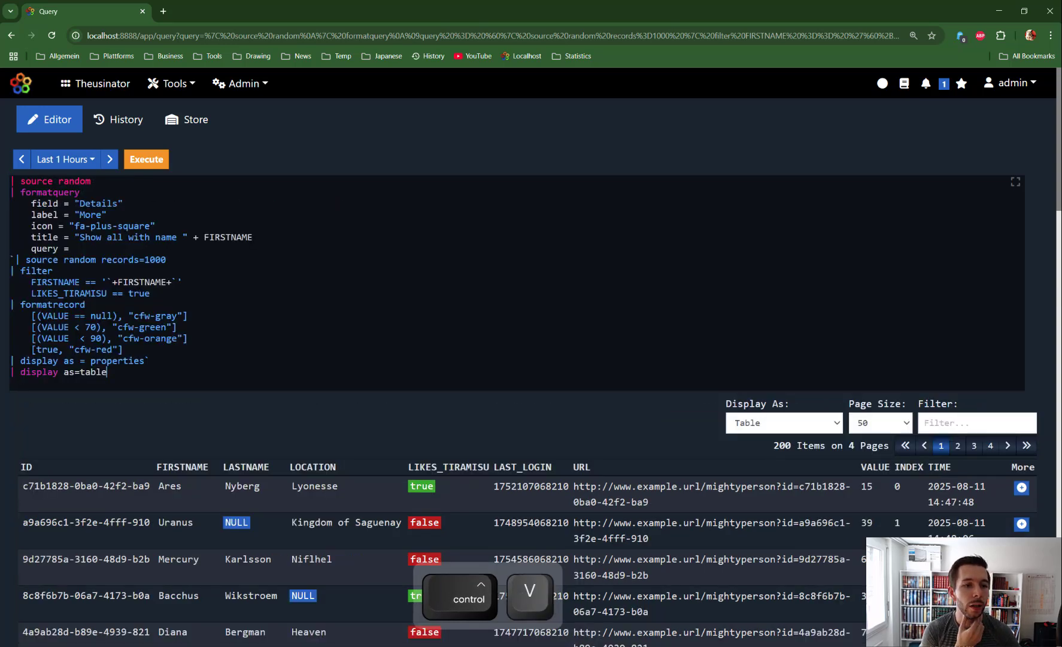
- Review the Details field, fa-plus-square icon and FIRSTNAME title, then run the query
double_click(45, 204)
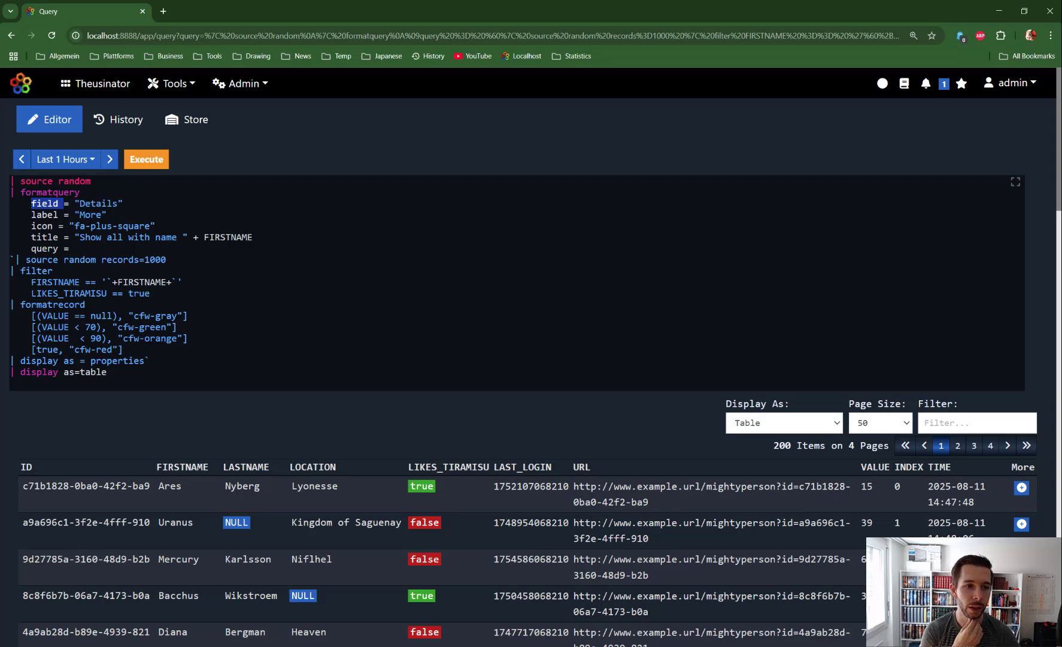
double_click(96, 205)
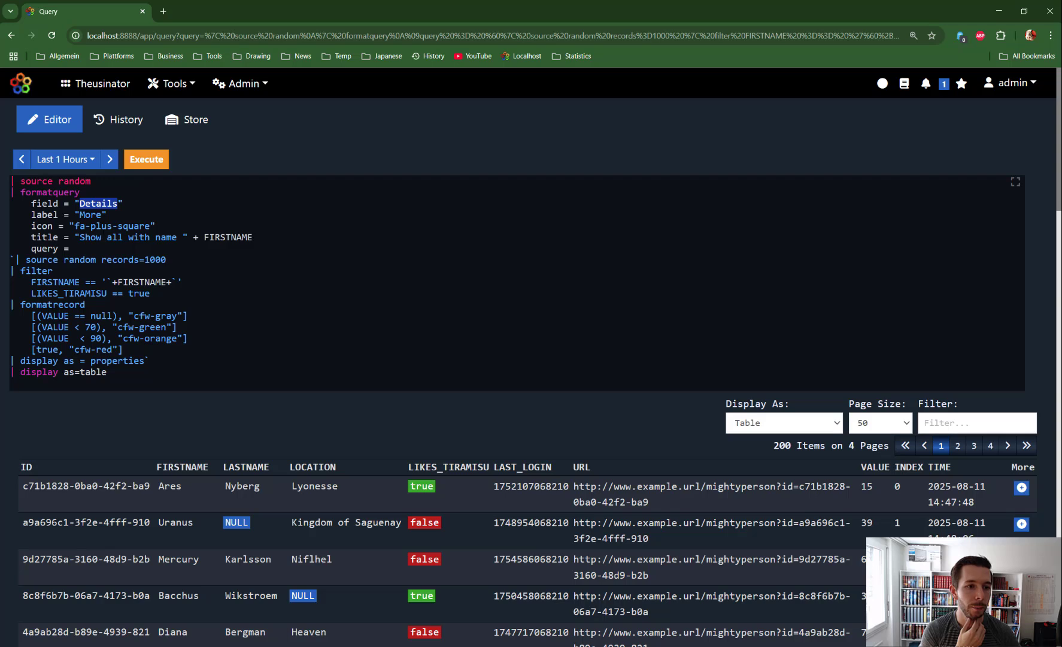
double_click(45, 204)
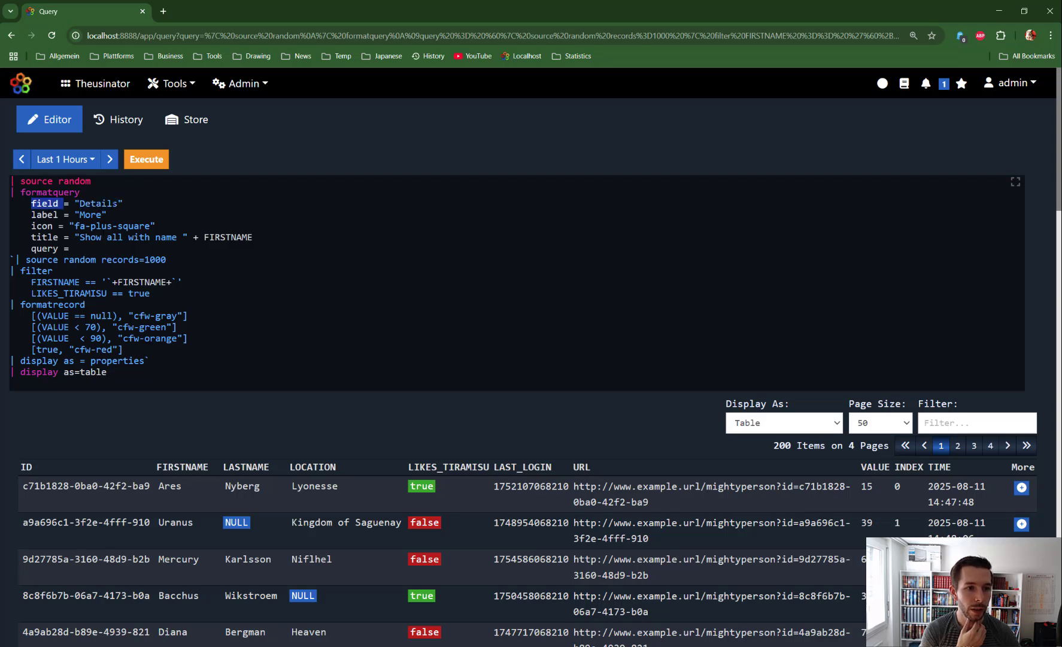
left_click(49, 216)
left_click_drag(74, 226, 150, 225)
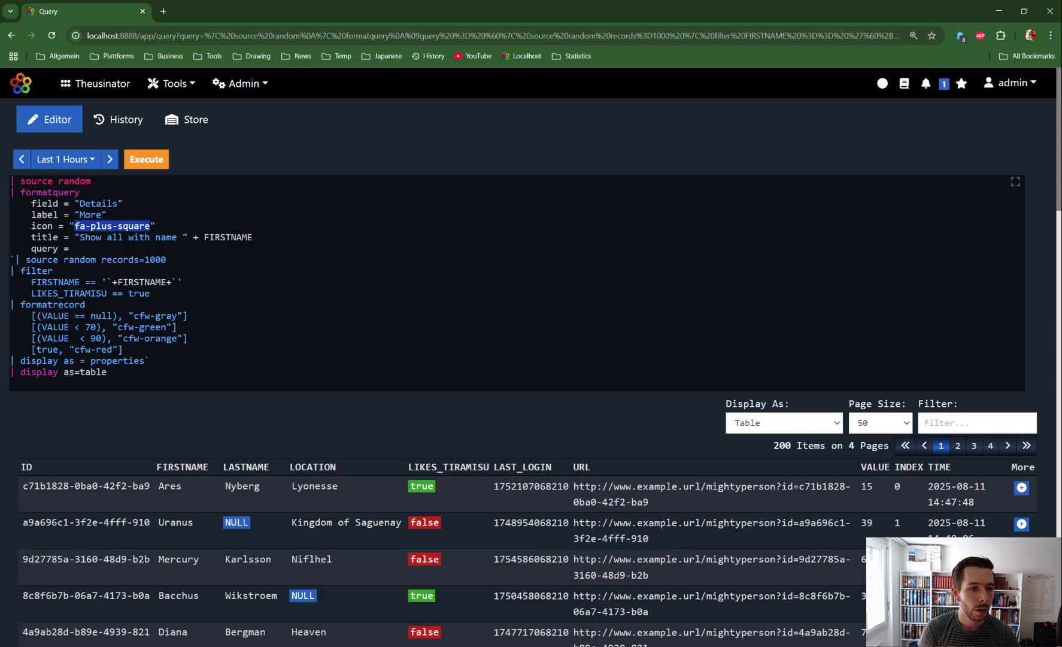
left_click(42, 237)
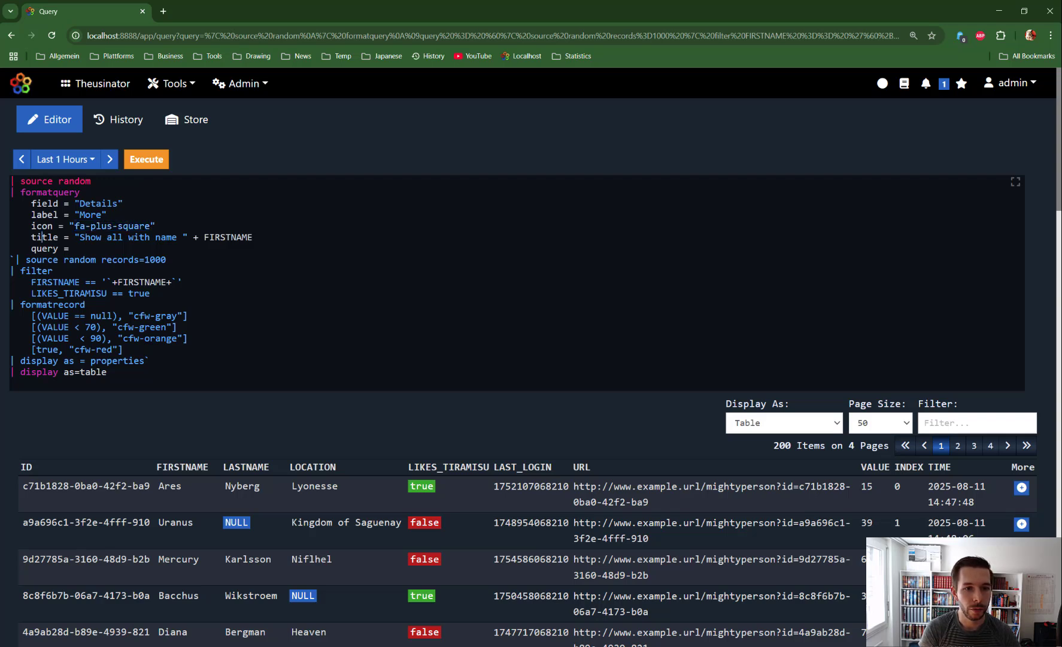
left_click(200, 237)
left_click_drag(200, 237, 252, 237)
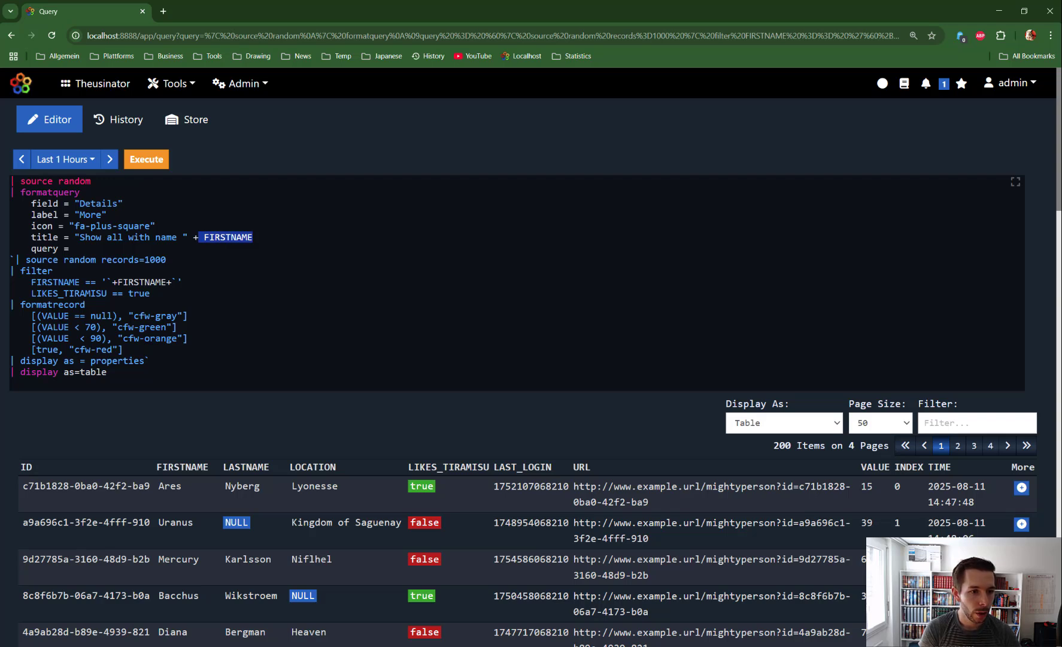
left_click_drag(20, 304, 150, 360)
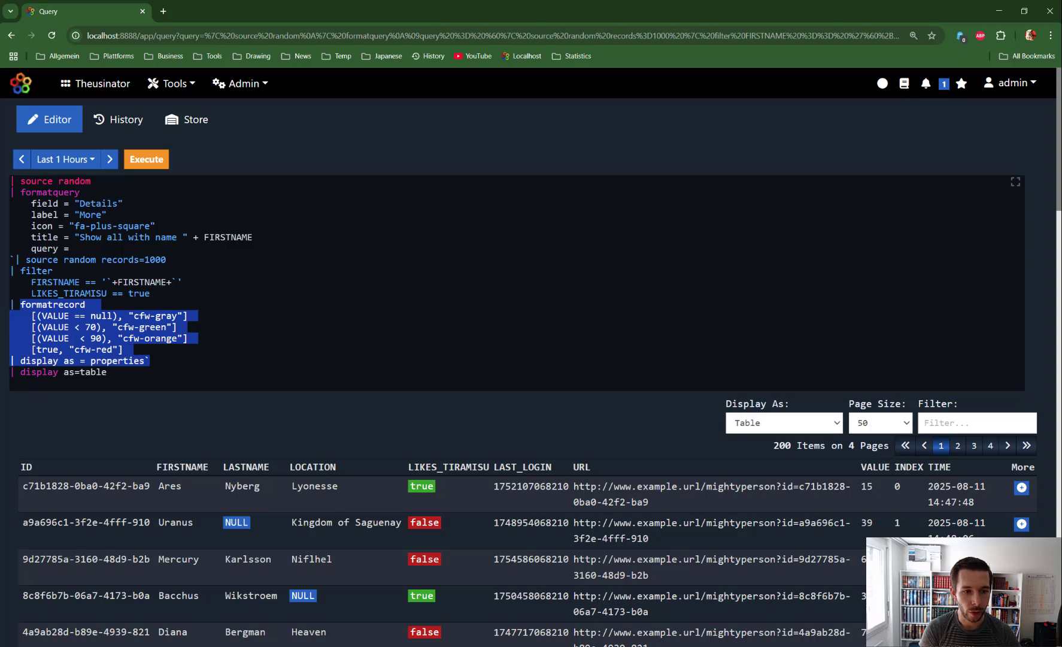
left_click(157, 167)
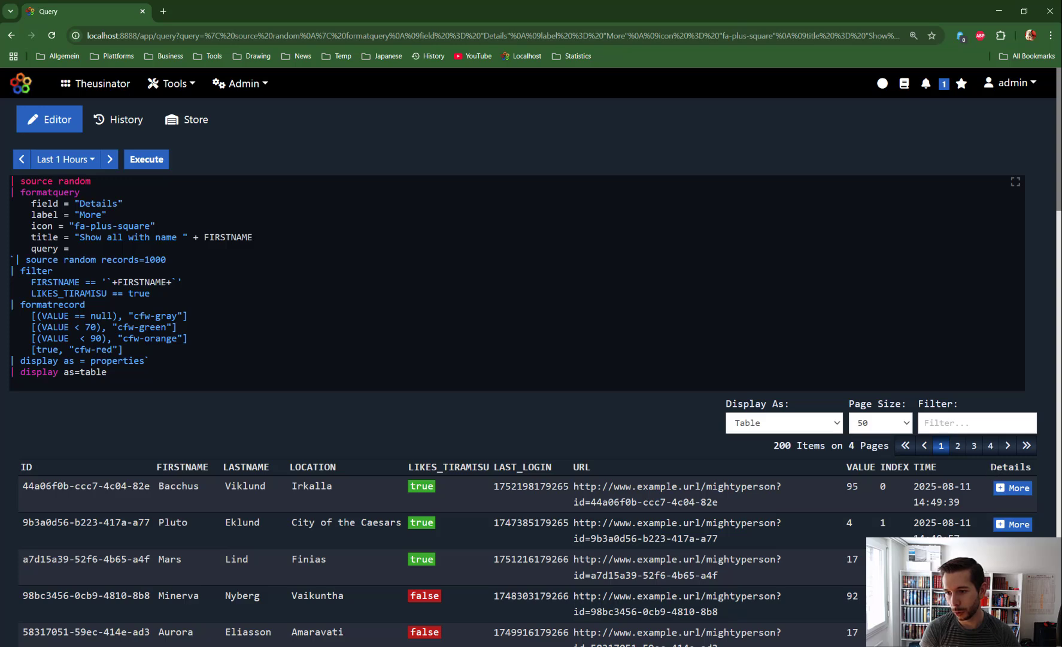
- Open the first row's More link, listing 10 tiramisu-loving Bacchus records in properties view
left_click_drag(990, 470, 1034, 473)
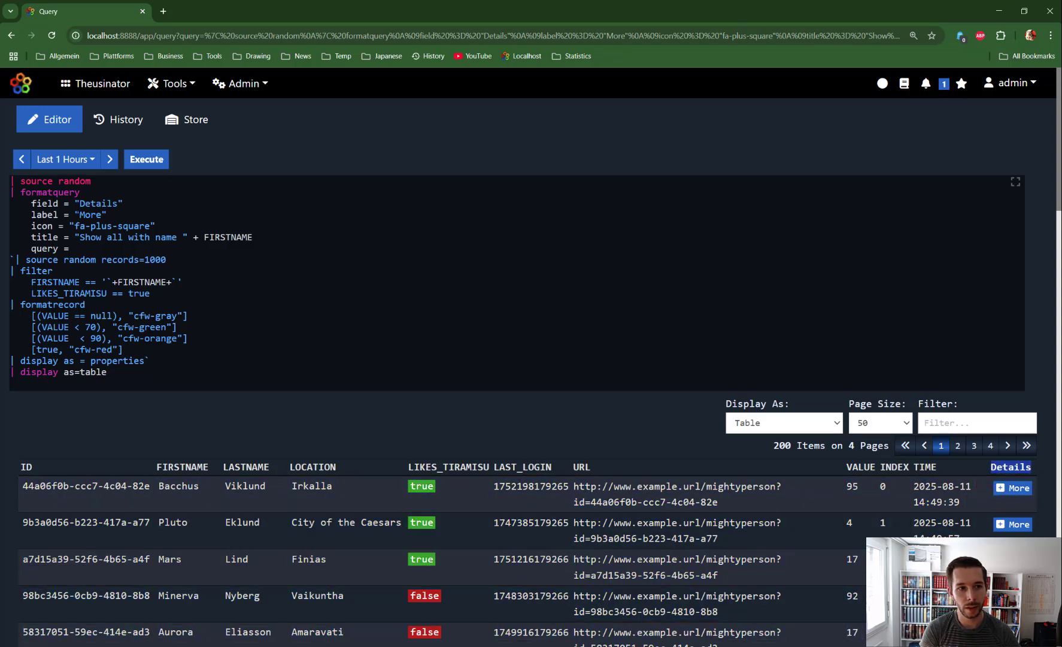
left_click_drag(80, 215, 90, 215)
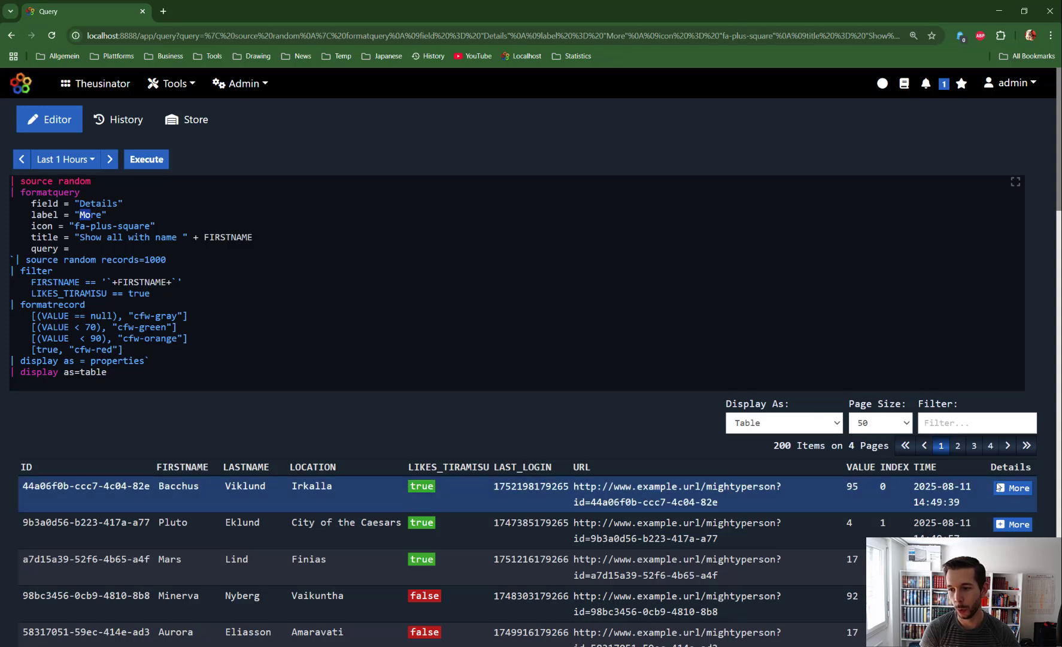
left_click(1015, 488)
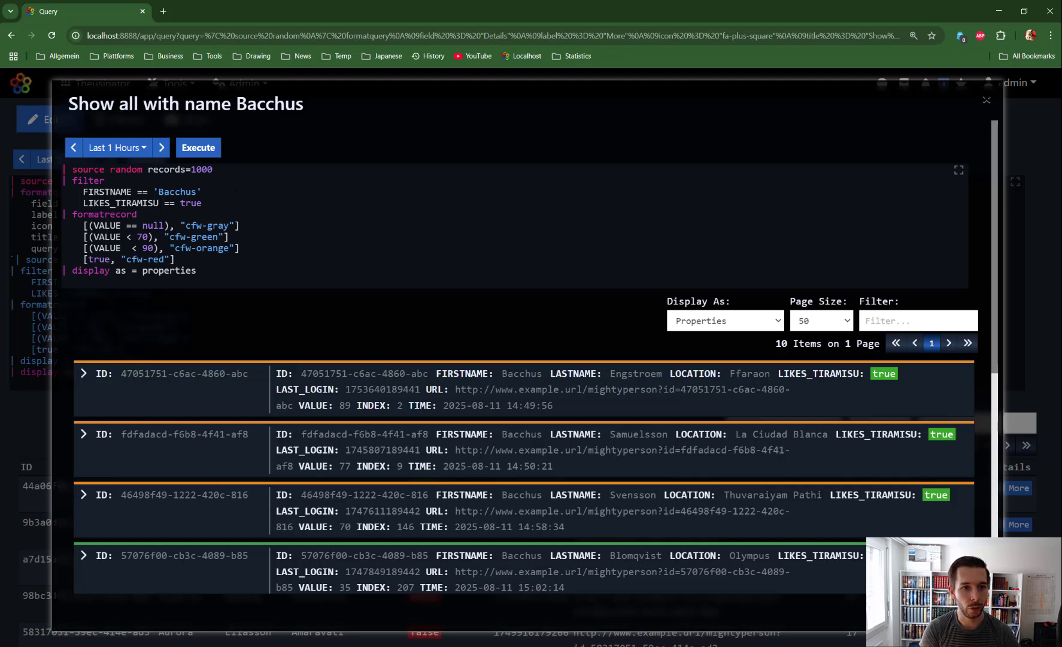
- Inspect the Bacchus drill-down's query and first record's properties, then close the dialog
left_click_drag(76, 169, 175, 260)
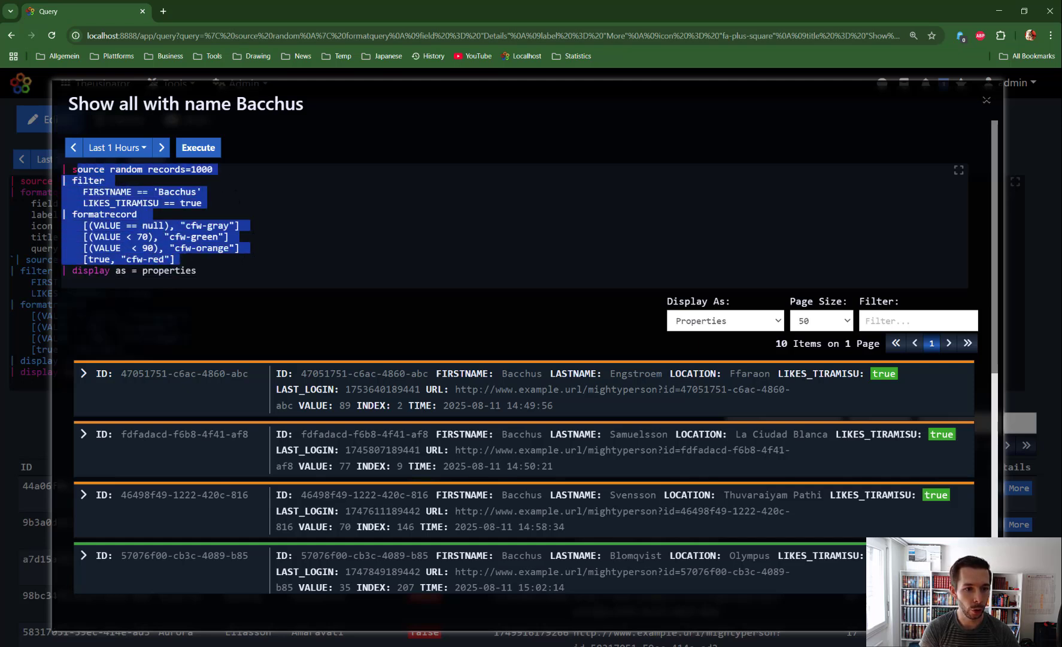
left_click(143, 225)
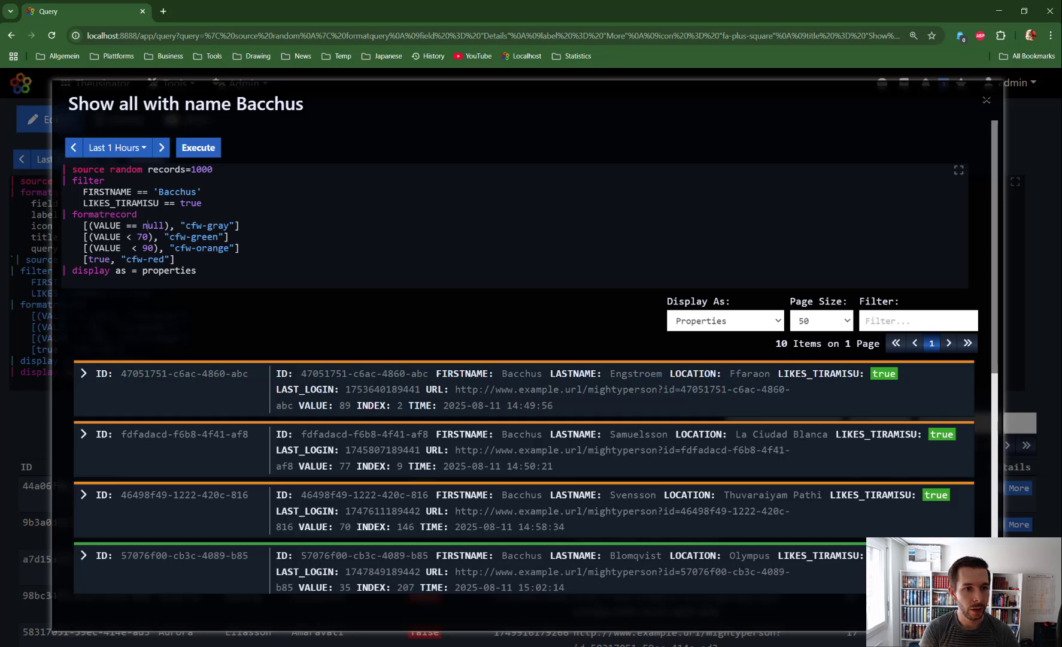
left_click_drag(72, 214, 212, 248)
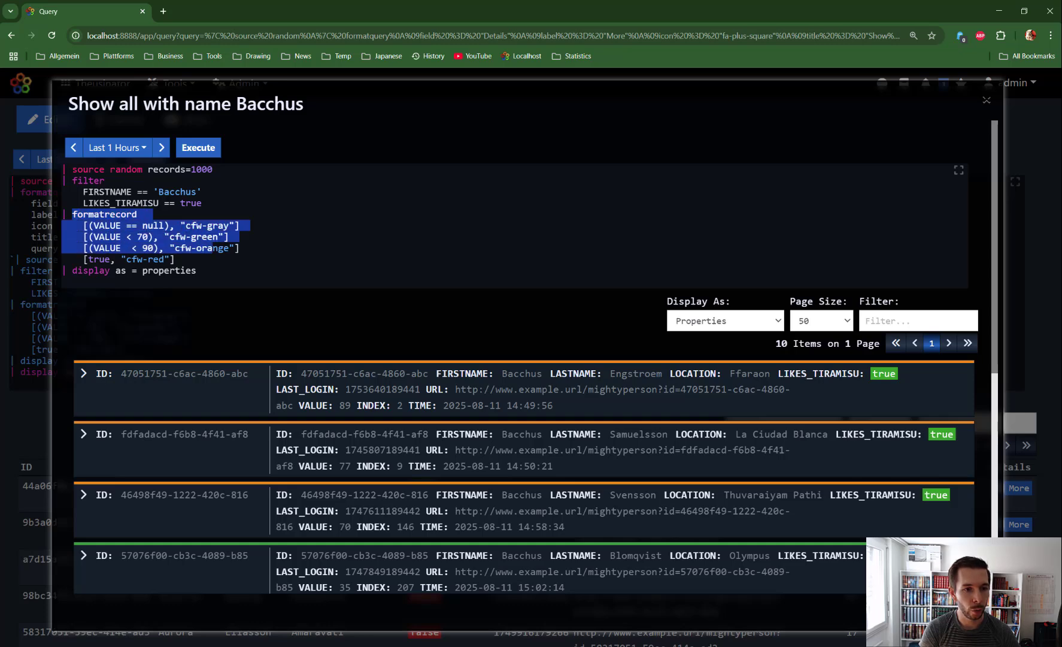
double_click(170, 270)
scroll(647, 410, "down", 4)
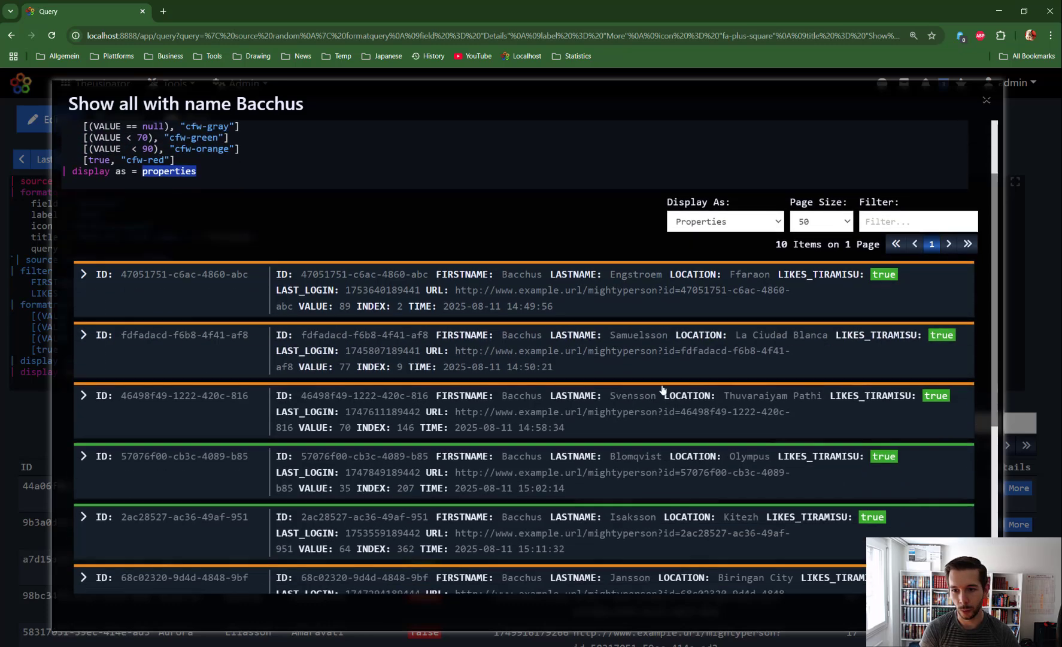
scroll(90, 333, "up", 5)
left_click(83, 318)
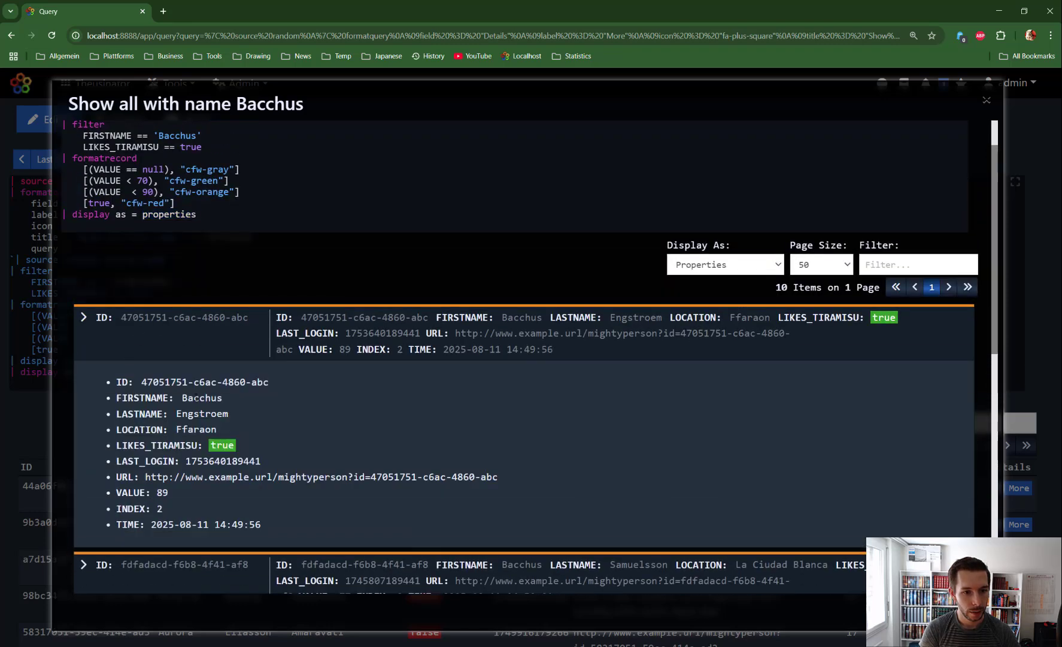
left_click(84, 320)
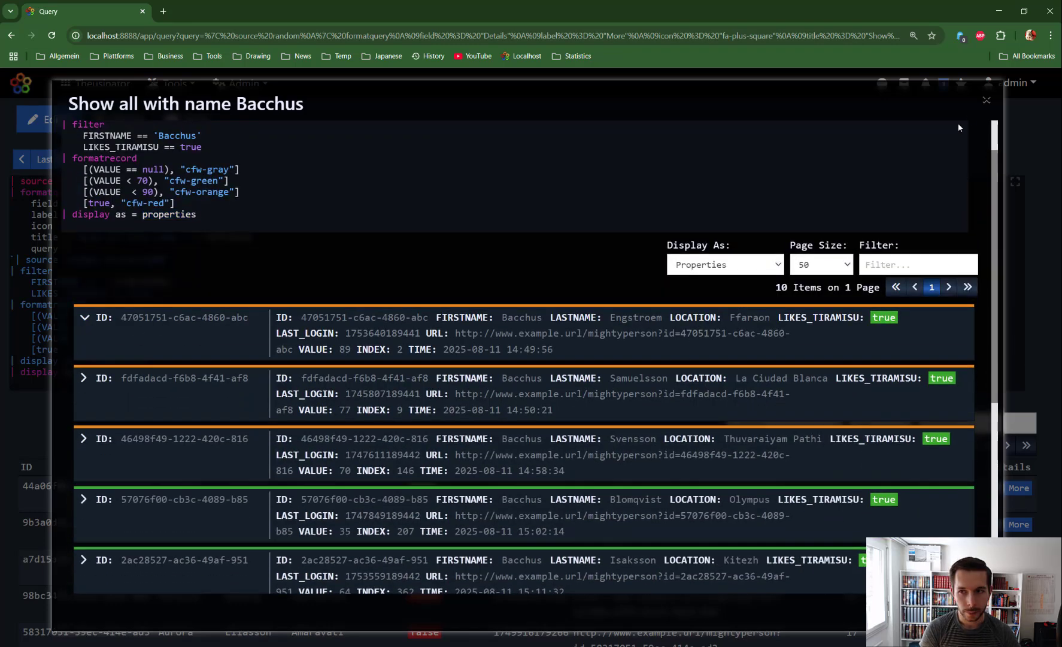
left_click(984, 102)
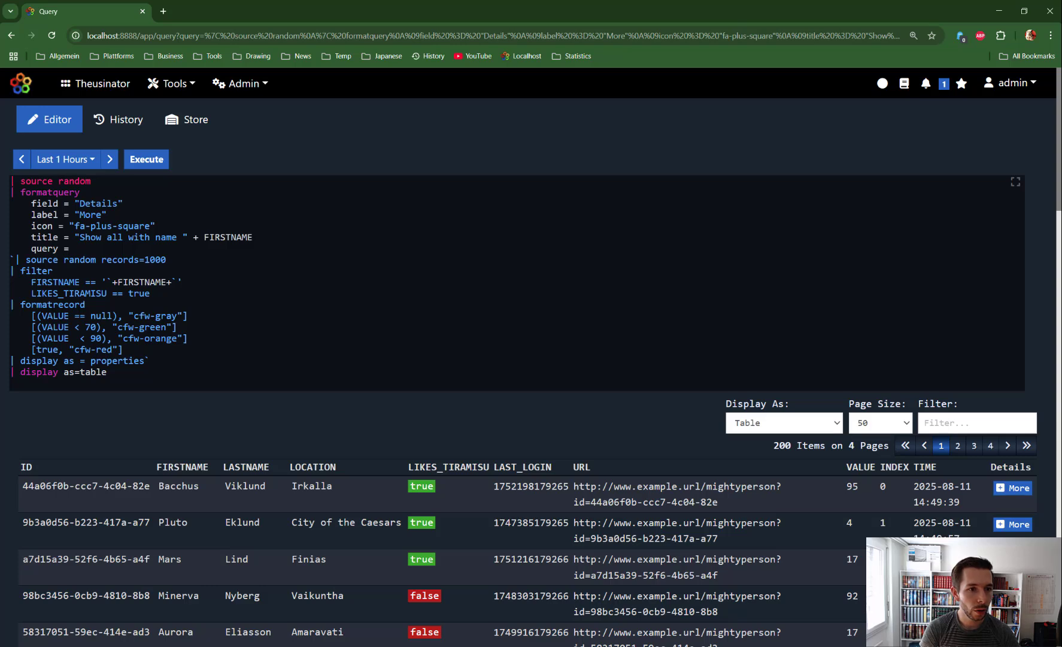
- Copy the Multiple Queries example with Filter and Chart formatqueries and paste it over the editor query
key("ctrl+space")
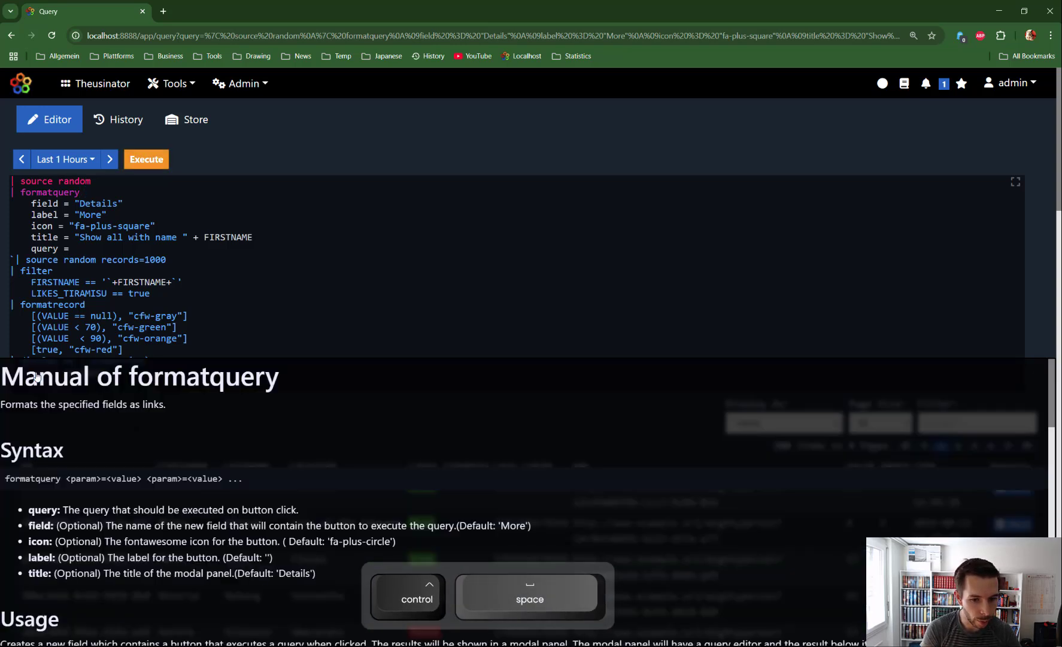
scroll(468, 542, "down", 15)
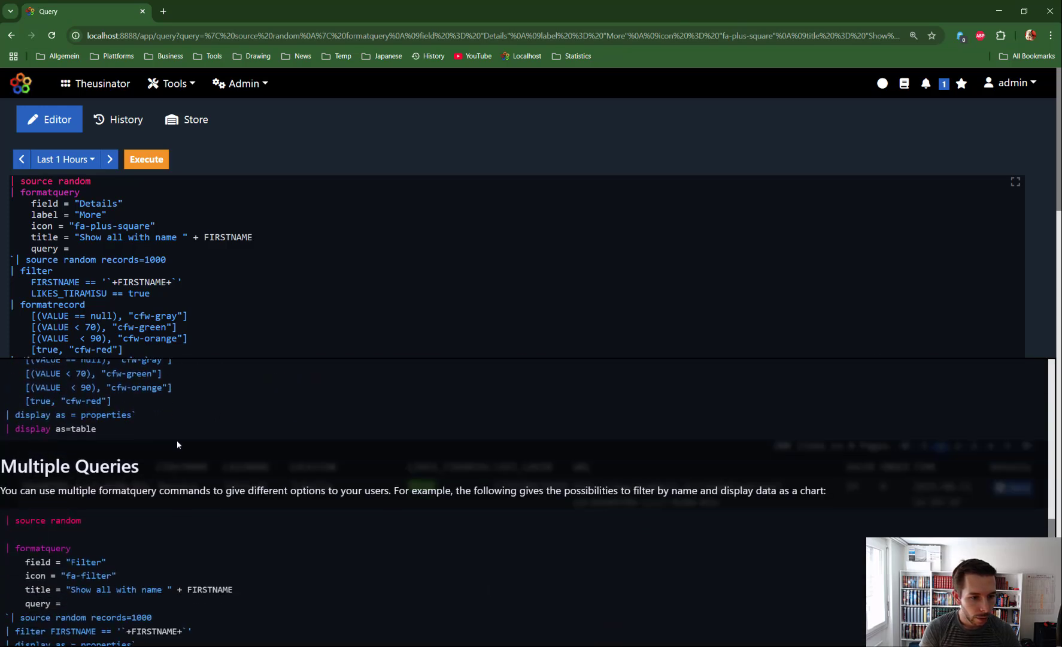
left_click_drag(6, 408, 110, 577)
key("ctrl+c")
left_click_drag(109, 372, 12, 190)
key("ctrl+v")
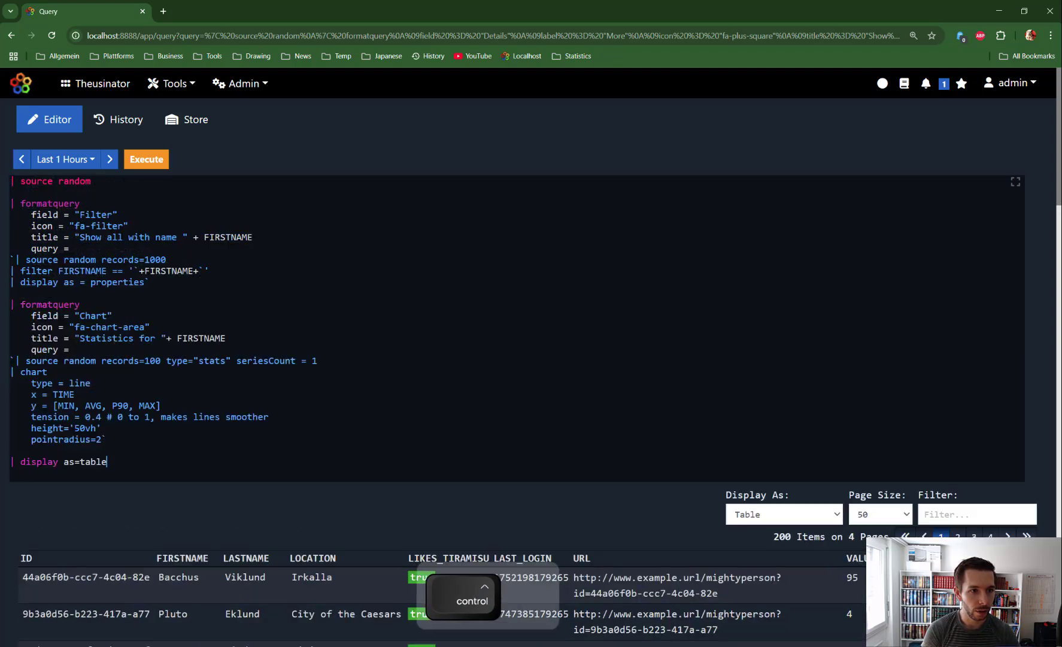
- Execute the two-formatquery query and open the first row's Filter list of 15 Bacchus records
left_click(152, 160)
scroll(527, 371, "down", 1)
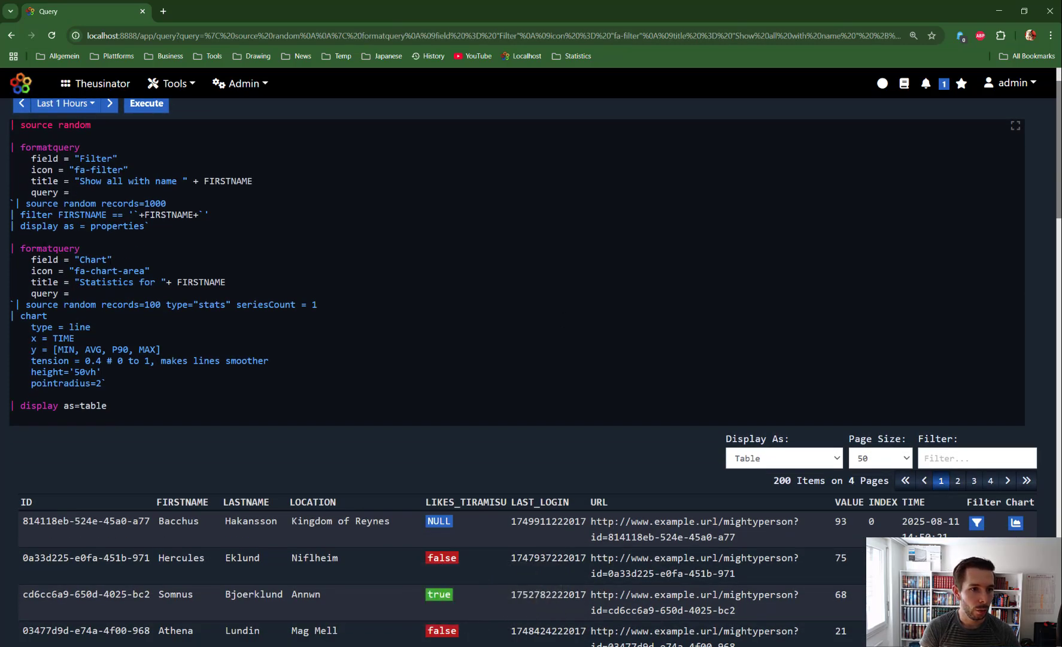
left_click_drag(75, 158, 108, 158)
left_click_drag(75, 260, 112, 259)
scroll(82, 355, "down", 3)
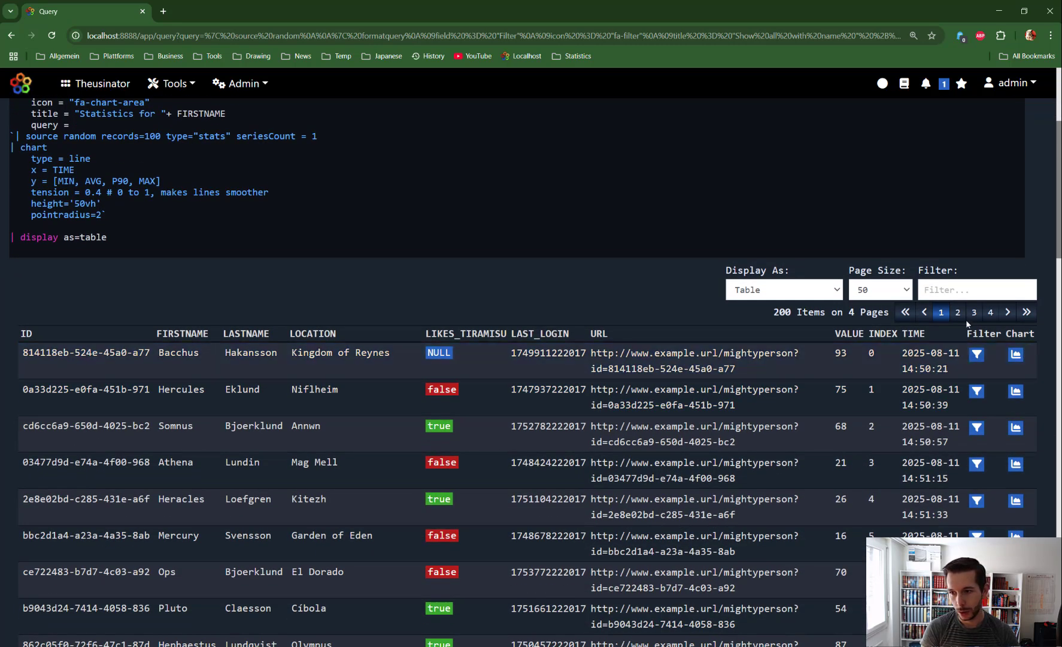
left_click(977, 355)
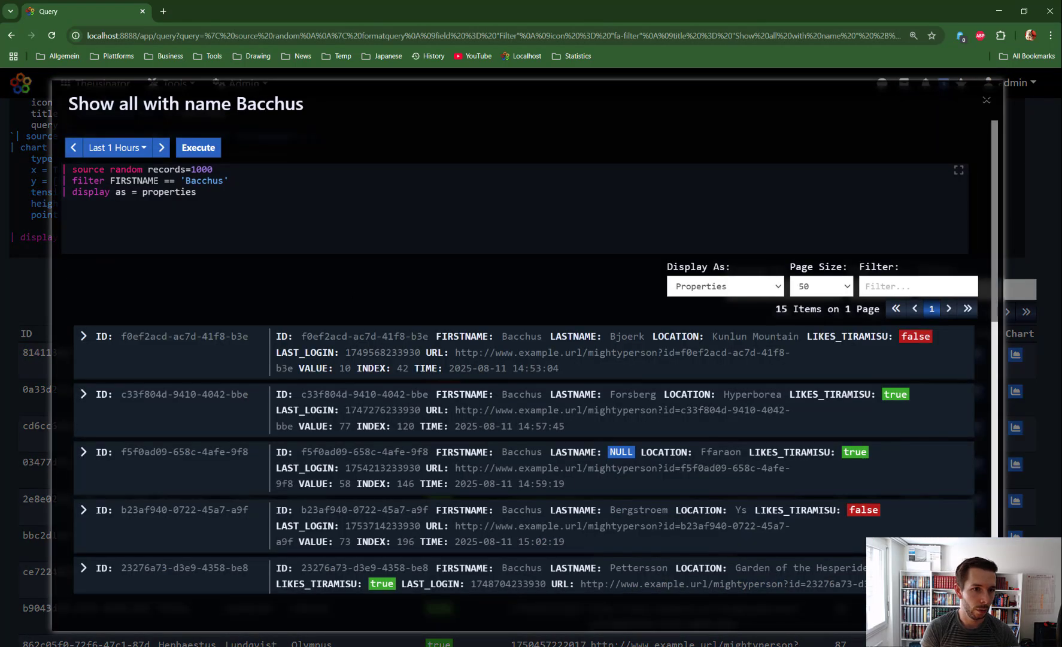
- Close the 'Show all with name Bacchus' dialog and return to the 200-item results table
left_click(985, 100)
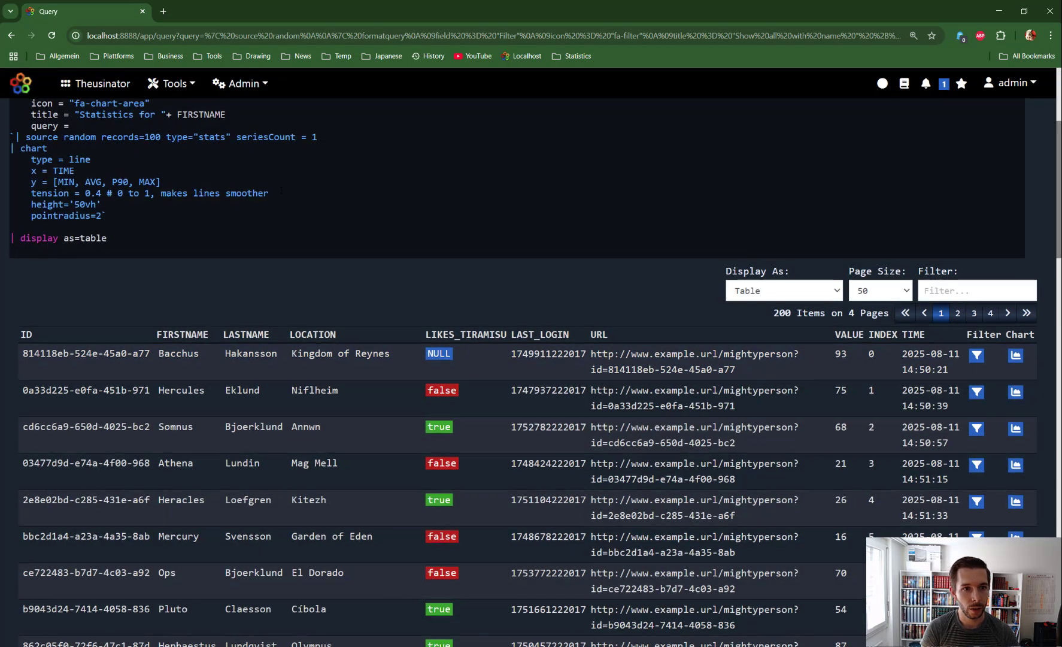
scroll(985, 99, "up", 2)
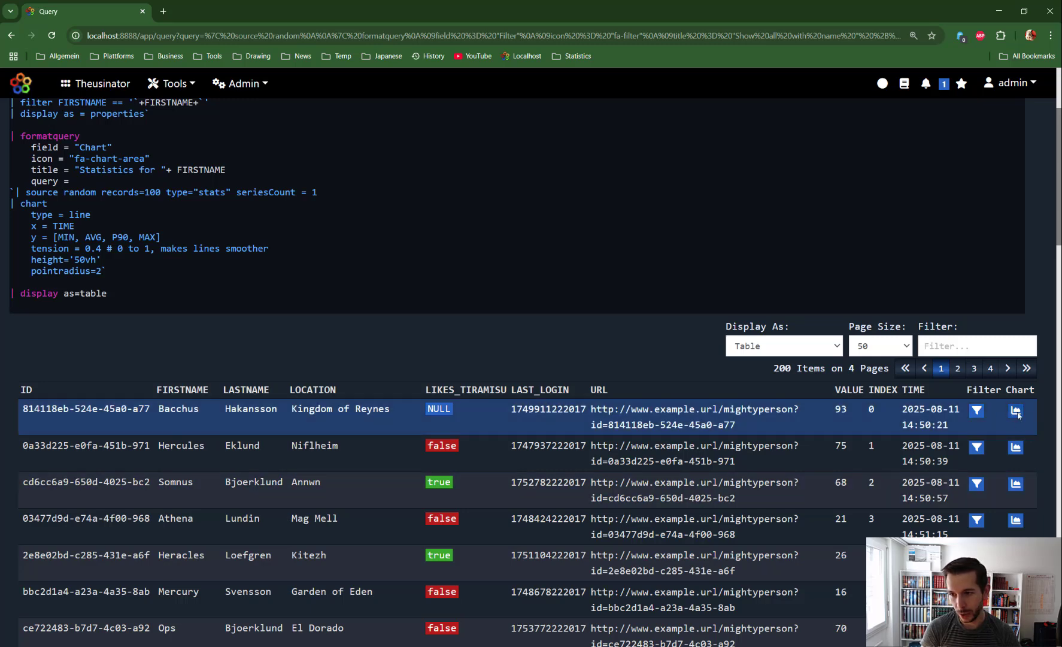
left_click(1017, 412)
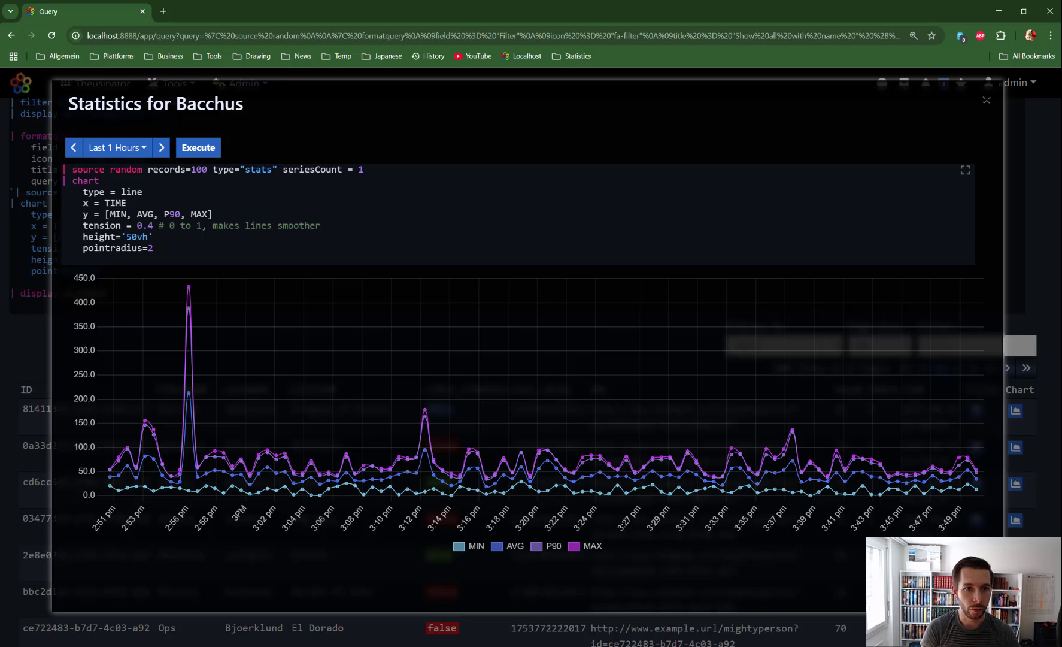
left_click_drag(213, 169, 212, 246)
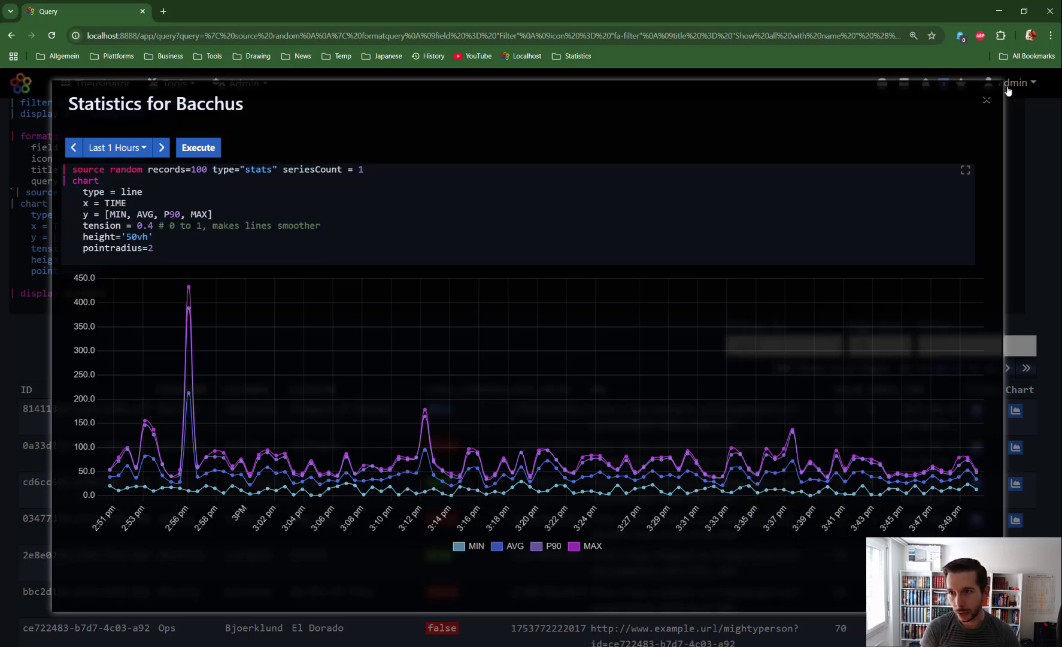
left_click(986, 100)
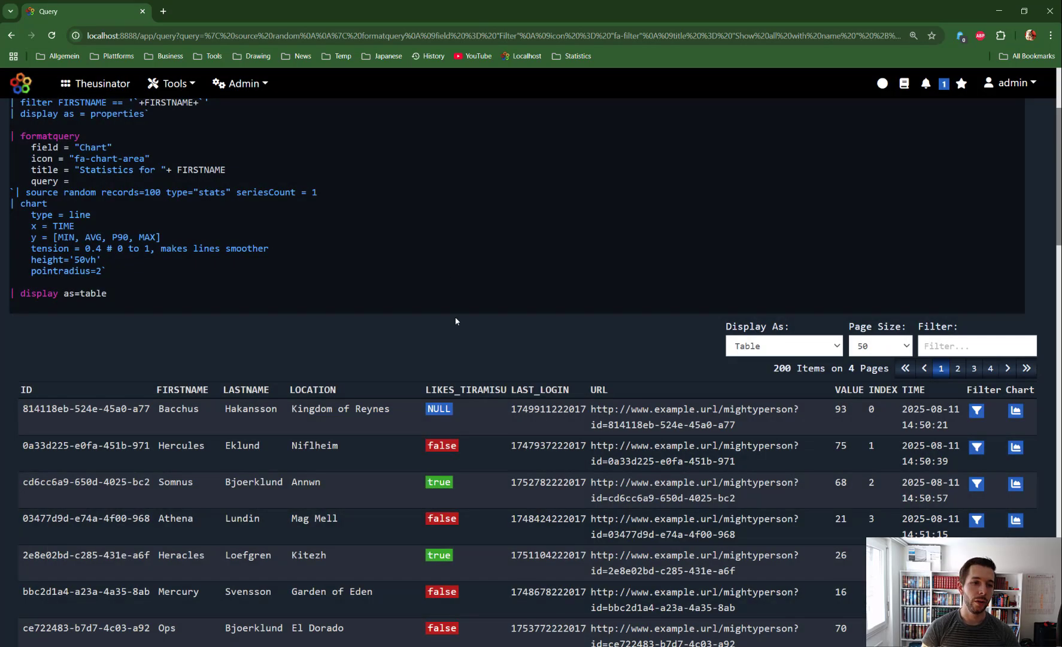